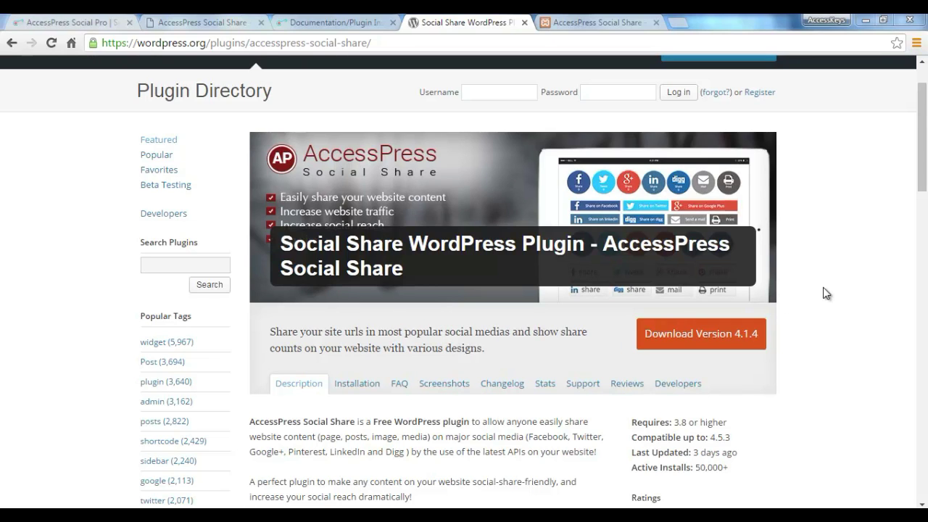
Look over the open page, then switch to the AccessPress Social Pro page.
{"action": "scroll", "coordinate": [579, 276], "scroll_direction": "up", "scroll_amount": 1}
{"action": "scroll", "coordinate": [579, 277], "scroll_direction": "down", "scroll_amount": 3}
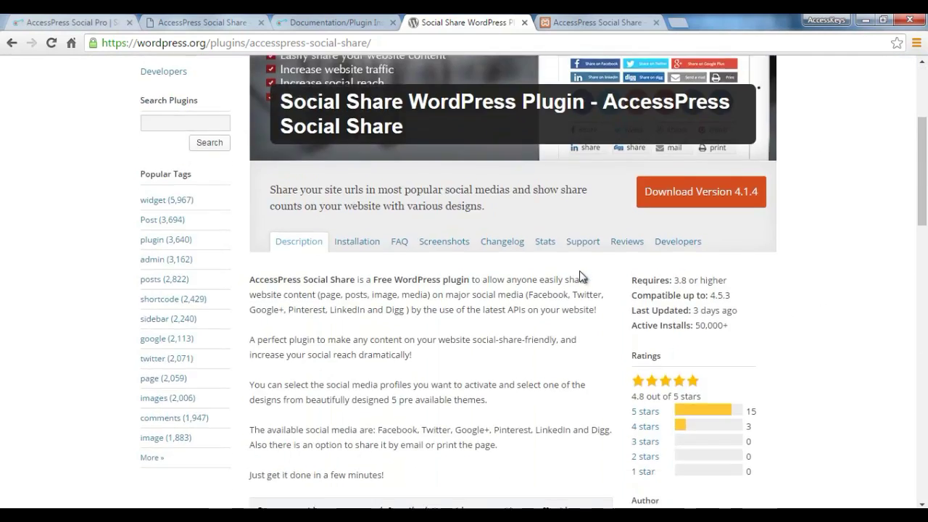
{"action": "scroll", "coordinate": [579, 271], "scroll_direction": "down", "scroll_amount": 3}
{"action": "scroll", "coordinate": [579, 271], "scroll_direction": "up", "scroll_amount": 6}
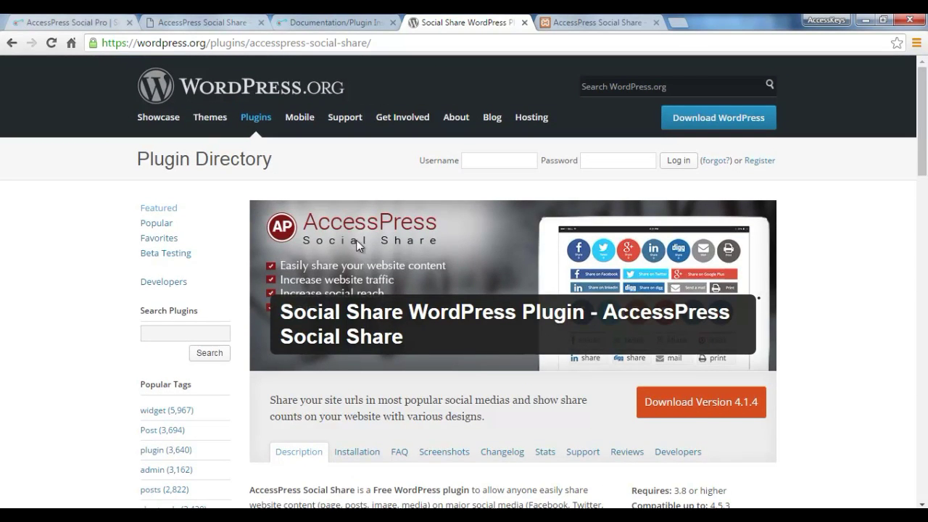
{"action": "scroll", "coordinate": [601, 355], "scroll_direction": "down", "scroll_amount": 2}
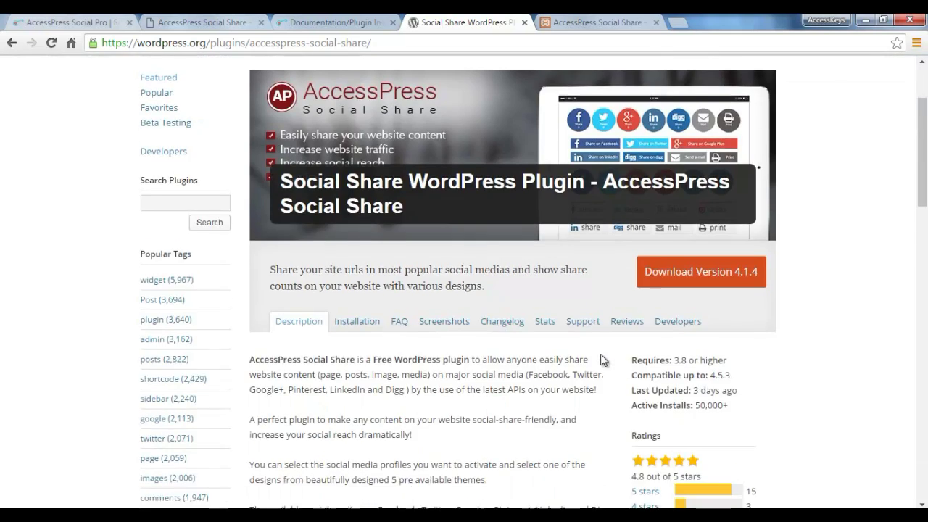
{"action": "scroll", "coordinate": [601, 359], "scroll_direction": "up", "scroll_amount": 2}
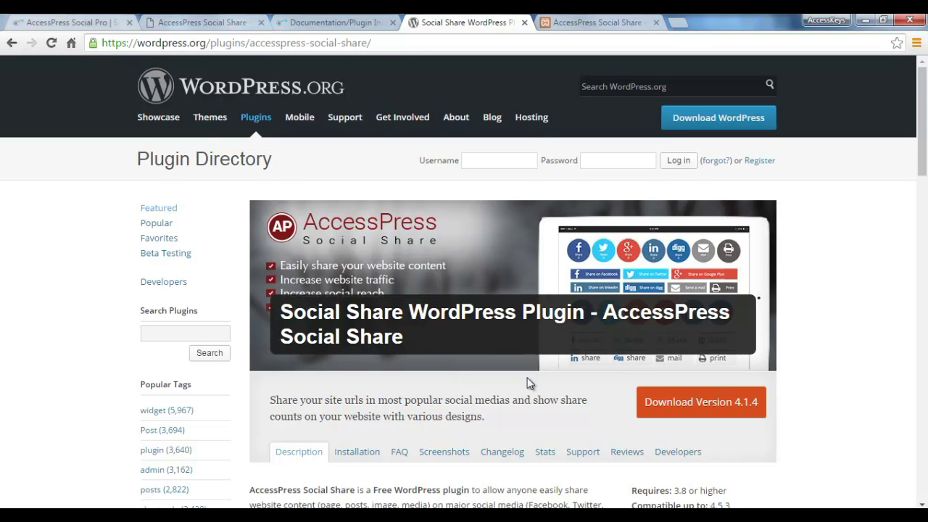
{"action": "scroll", "coordinate": [565, 397], "scroll_direction": "down", "scroll_amount": 2}
{"action": "scroll", "coordinate": [487, 258], "scroll_direction": "up", "scroll_amount": 1}
{"action": "scroll", "coordinate": [607, 334], "scroll_direction": "down", "scroll_amount": 2}
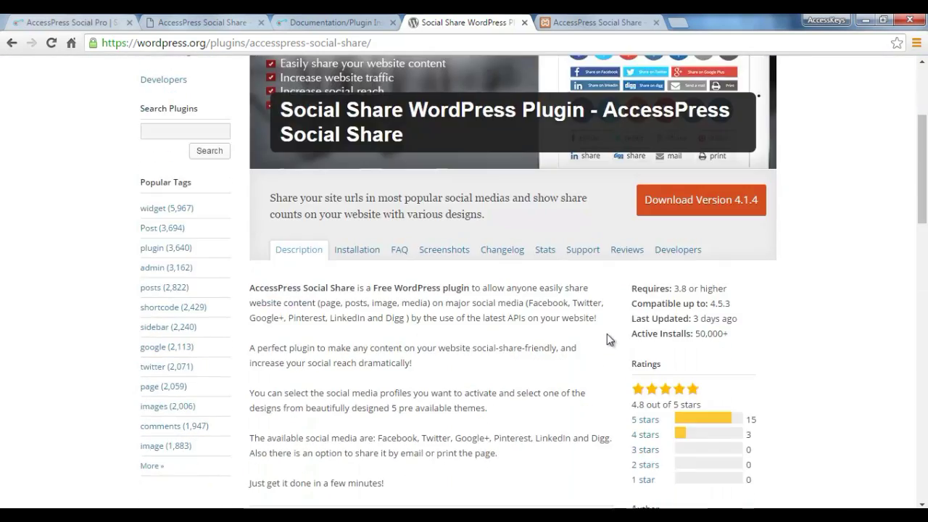
{"action": "scroll", "coordinate": [582, 332], "scroll_direction": "up", "scroll_amount": 1}
{"action": "scroll", "coordinate": [581, 331], "scroll_direction": "up", "scroll_amount": 2}
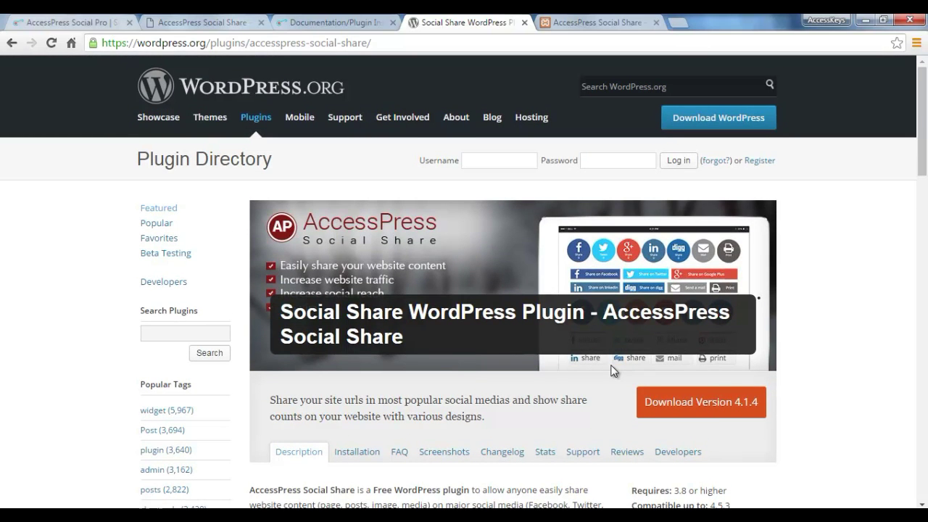
{"action": "scroll", "coordinate": [611, 370], "scroll_direction": "down", "scroll_amount": 4}
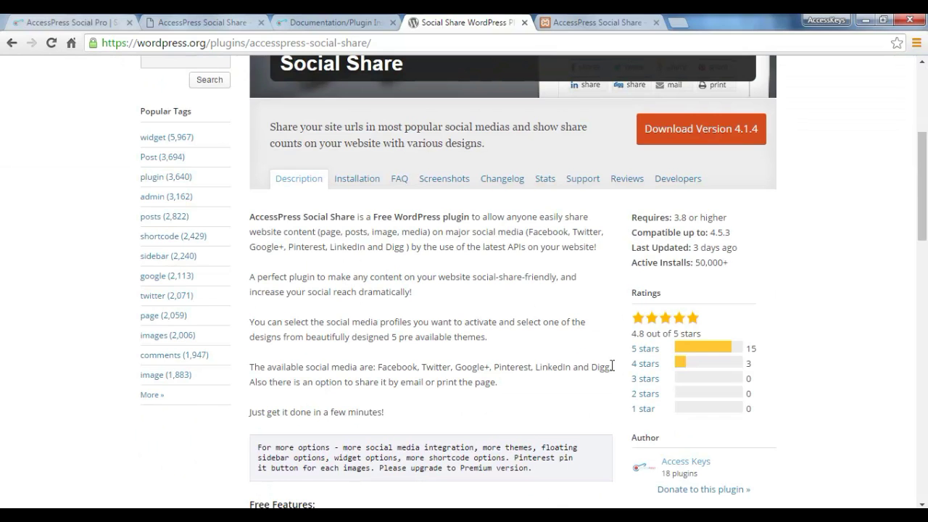
{"action": "scroll", "coordinate": [611, 365], "scroll_direction": "up", "scroll_amount": 4}
{"action": "scroll", "coordinate": [611, 369], "scroll_direction": "down", "scroll_amount": 2}
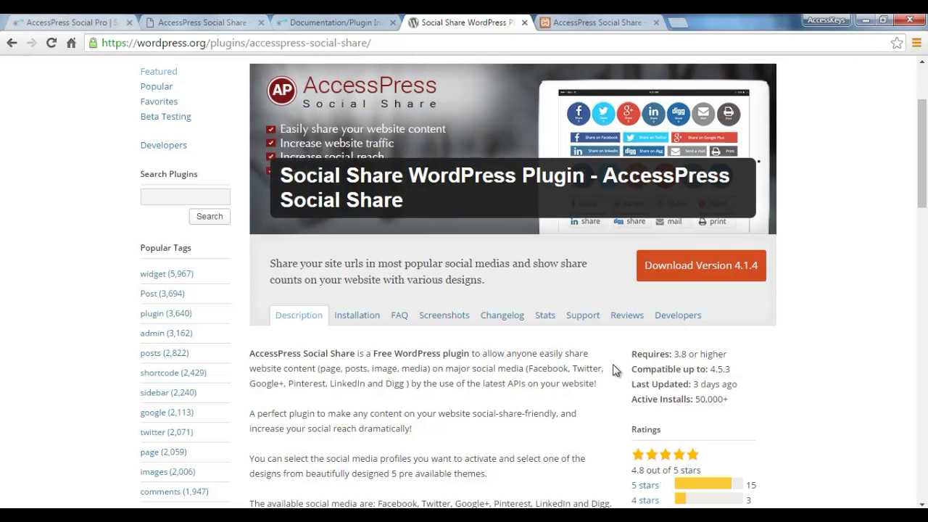
{"action": "scroll", "coordinate": [611, 371], "scroll_direction": "down", "scroll_amount": 6}
{"action": "scroll", "coordinate": [590, 400], "scroll_direction": "up", "scroll_amount": 3}
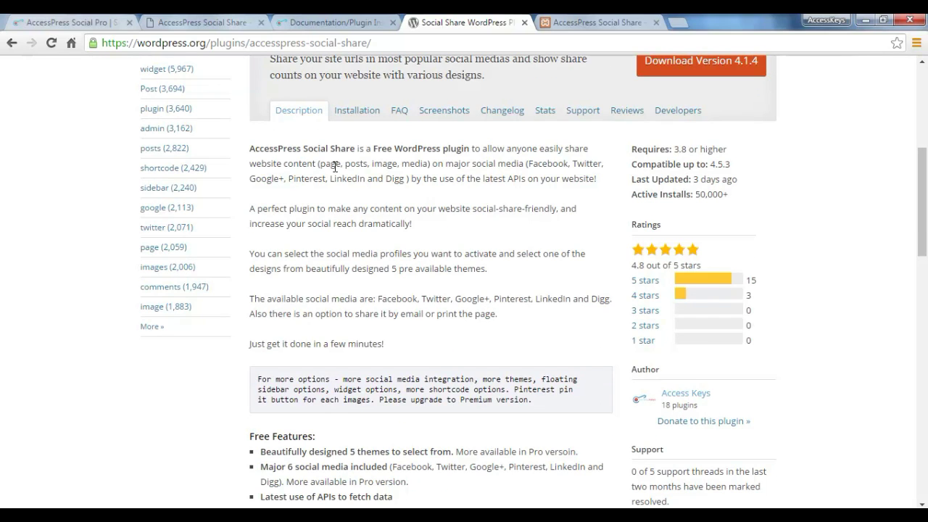
{"action": "scroll", "coordinate": [523, 237], "scroll_direction": "down", "scroll_amount": 4}
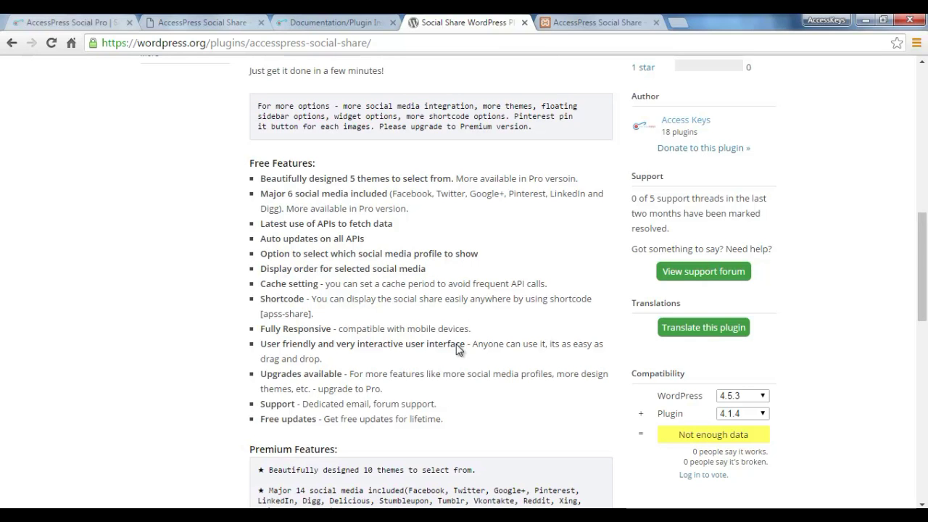
{"action": "scroll", "coordinate": [419, 399], "scroll_direction": "down", "scroll_amount": 3}
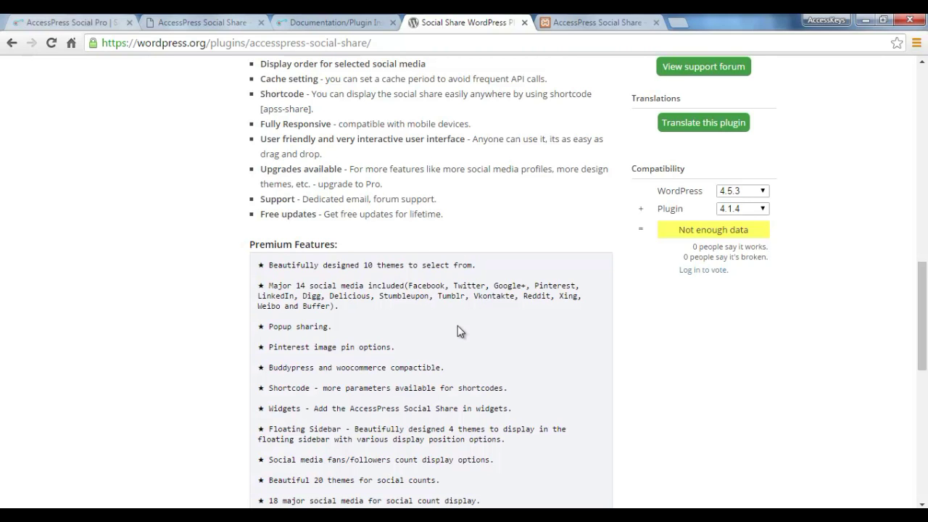
{"action": "scroll", "coordinate": [457, 326], "scroll_direction": "down", "scroll_amount": 6}
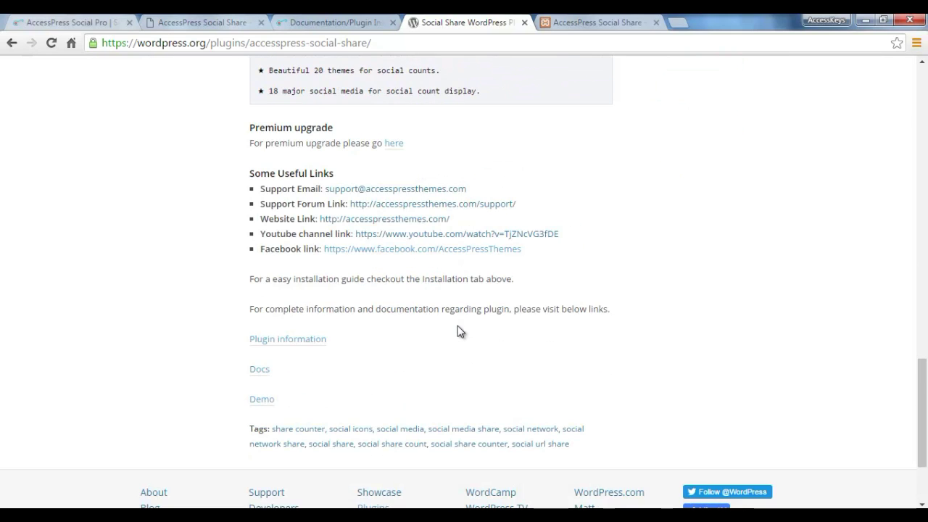
{"action": "scroll", "coordinate": [457, 326], "scroll_direction": "up", "scroll_amount": 3}
{"action": "scroll", "coordinate": [458, 331], "scroll_direction": "up", "scroll_amount": 2}
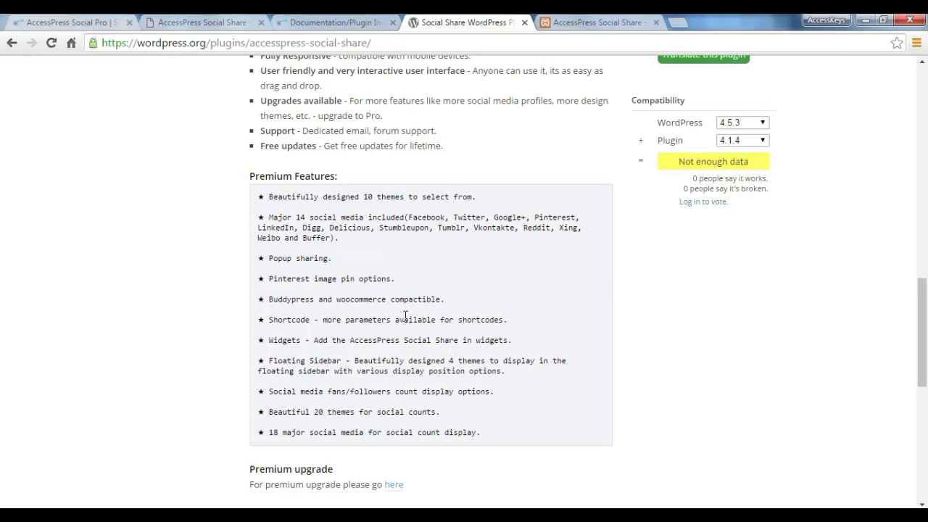
{"action": "scroll", "coordinate": [503, 302], "scroll_direction": "up", "scroll_amount": 15}
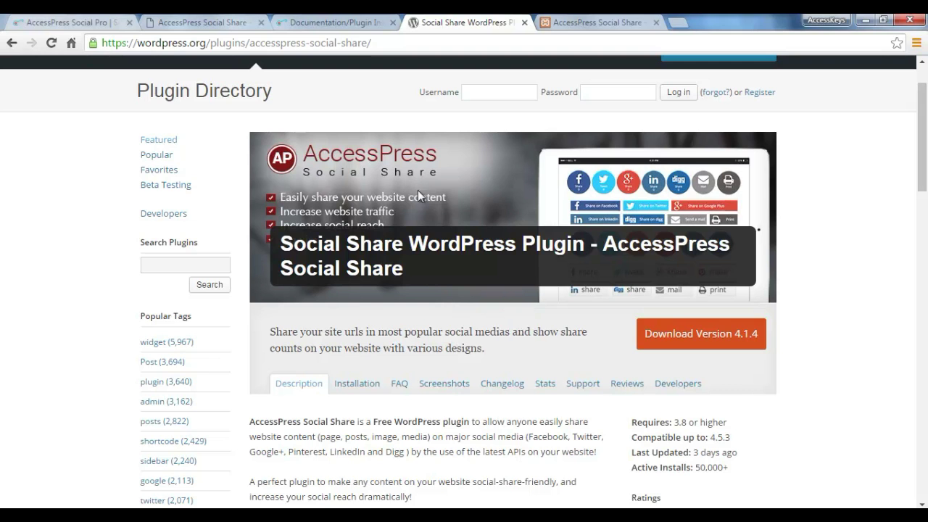
{"action": "left_click", "coordinate": [107, 21]}
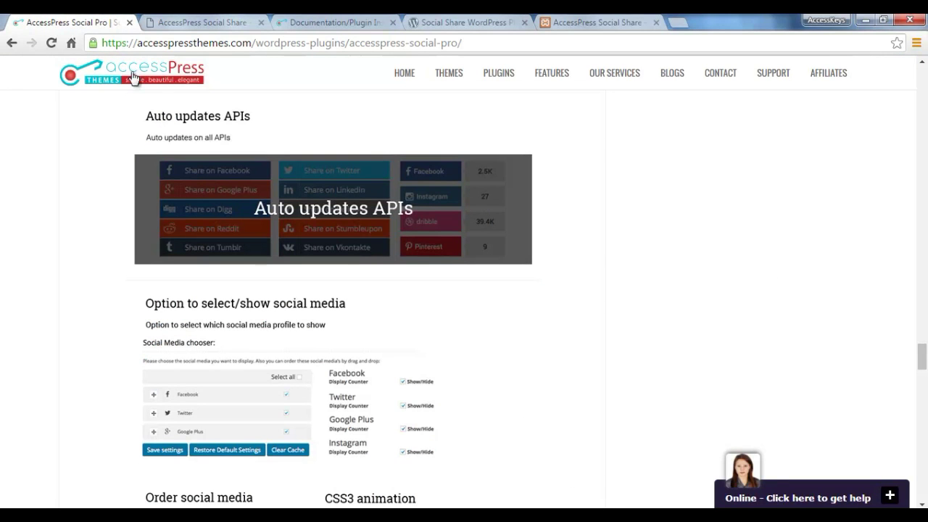
{"action": "scroll", "coordinate": [500, 211], "scroll_direction": "up", "scroll_amount": 20}
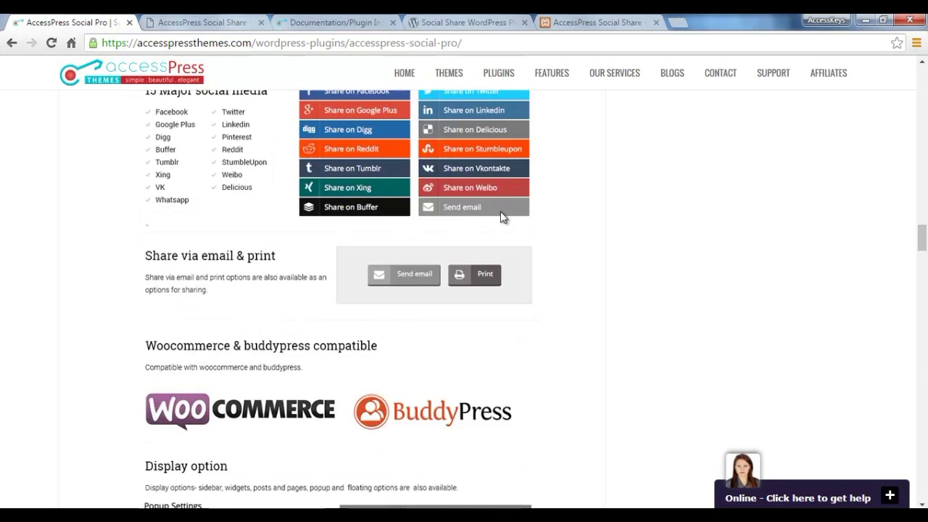
{"action": "scroll", "coordinate": [500, 212], "scroll_direction": "up", "scroll_amount": 15}
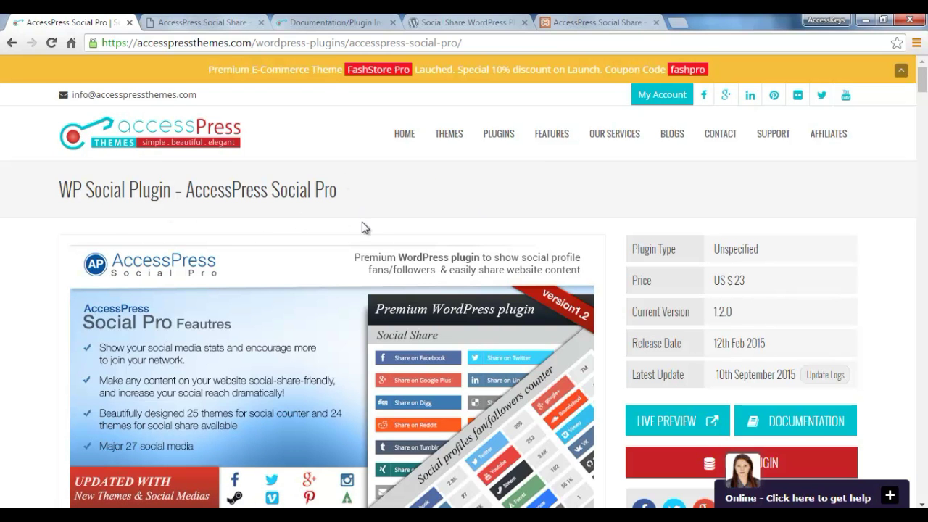
{"action": "scroll", "coordinate": [468, 175], "scroll_direction": "down", "scroll_amount": 1}
Open the PLUGINS catalogue and the free AccessPress Social Share details page, version 3.0.9.
{"action": "left_click", "coordinate": [499, 73]}
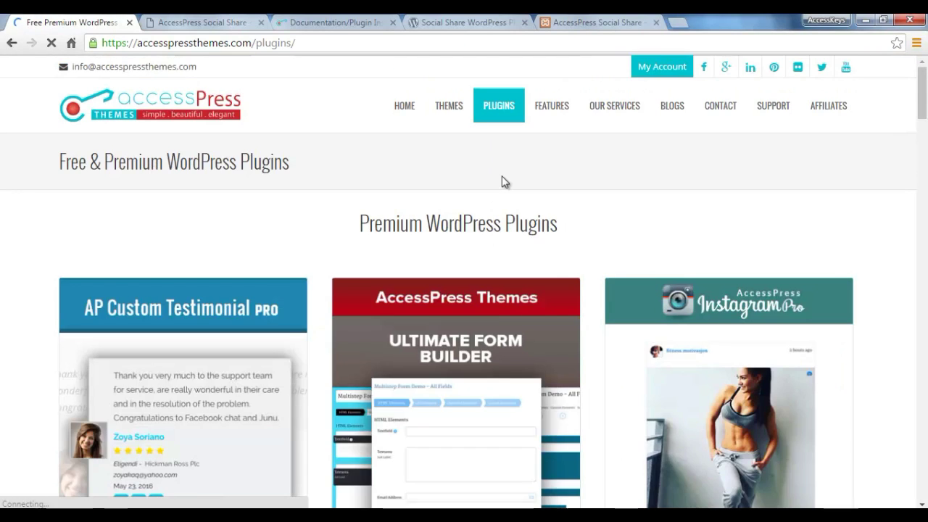
{"action": "scroll", "coordinate": [603, 319], "scroll_direction": "down", "scroll_amount": 15}
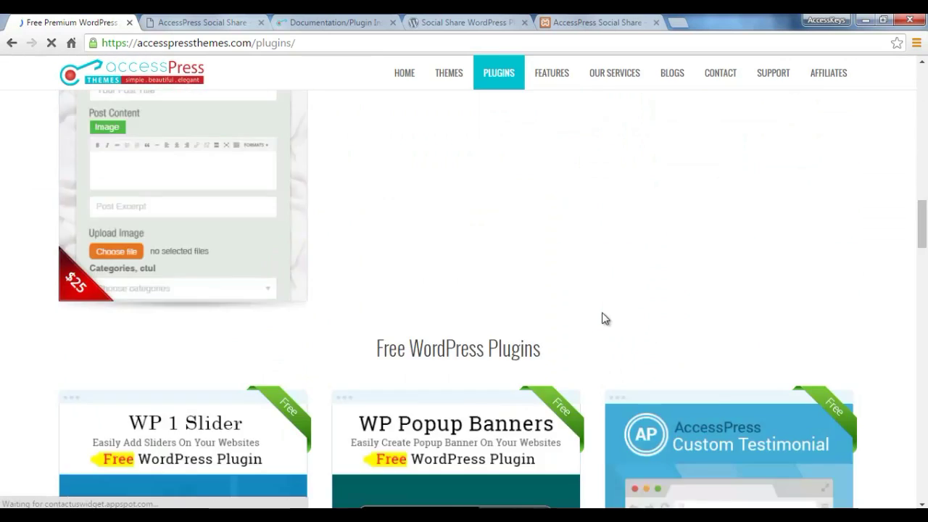
{"action": "scroll", "coordinate": [602, 319], "scroll_direction": "down", "scroll_amount": 20}
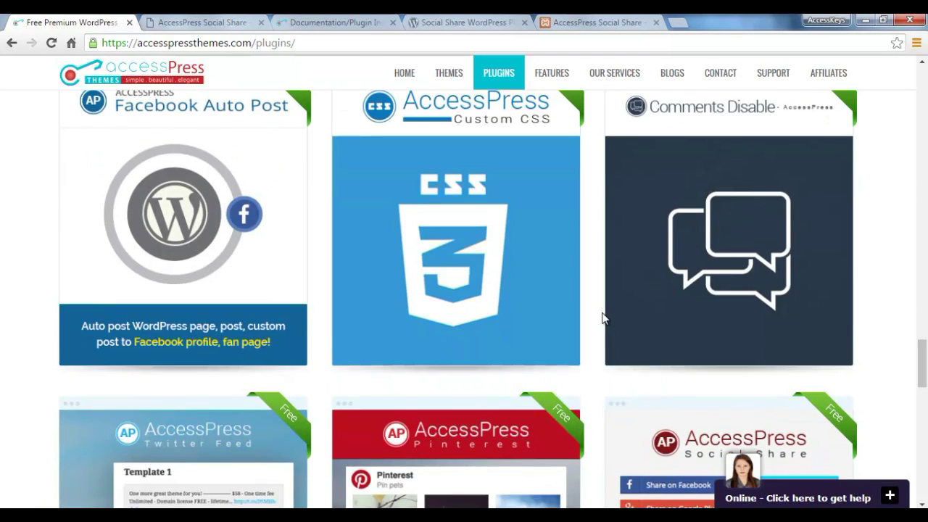
{"action": "scroll", "coordinate": [758, 235], "scroll_direction": "up", "scroll_amount": 3}
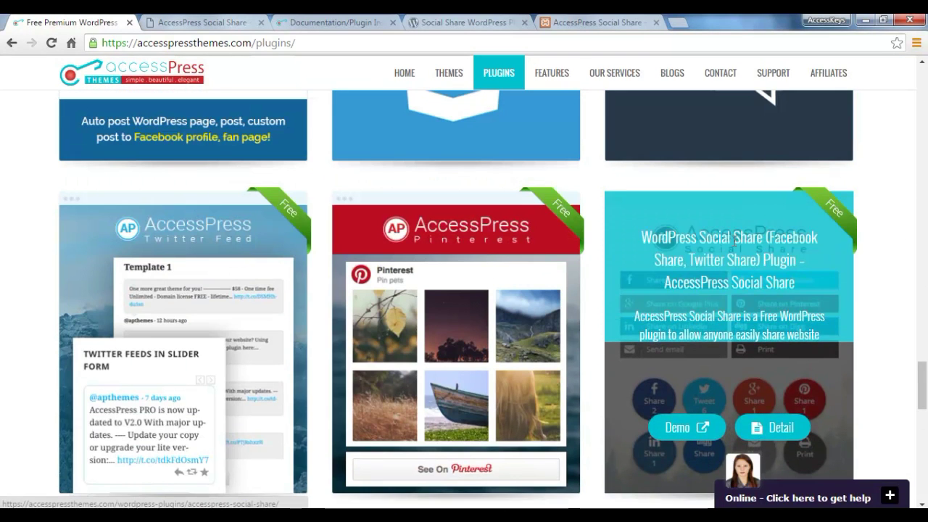
{"action": "left_click", "coordinate": [770, 432]}
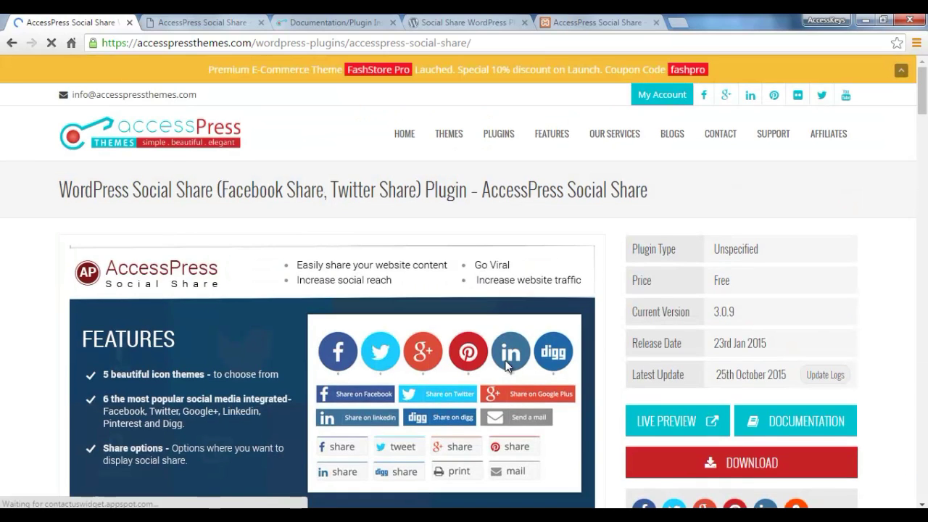
{"action": "scroll", "coordinate": [507, 366], "scroll_direction": "down", "scroll_amount": 10}
{"action": "scroll", "coordinate": [465, 328], "scroll_direction": "down", "scroll_amount": 1}
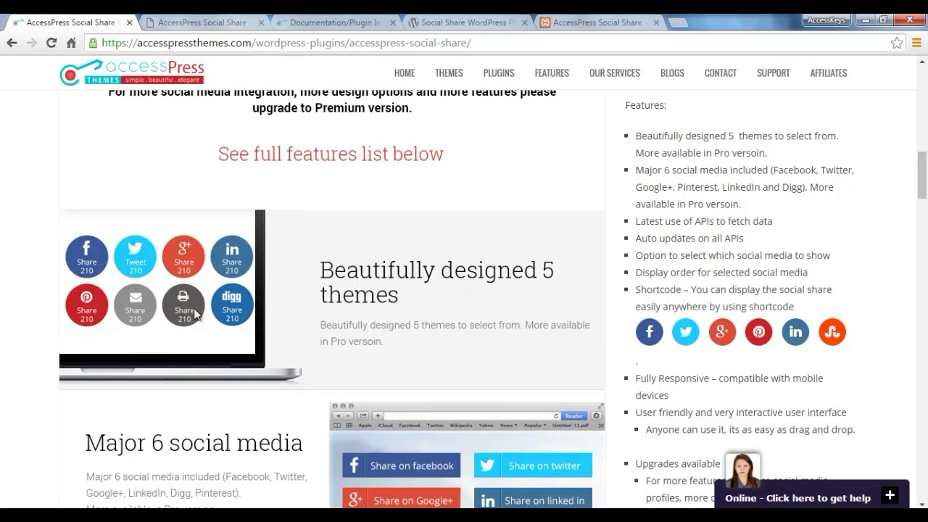
{"action": "scroll", "coordinate": [356, 375], "scroll_direction": "down", "scroll_amount": 2}
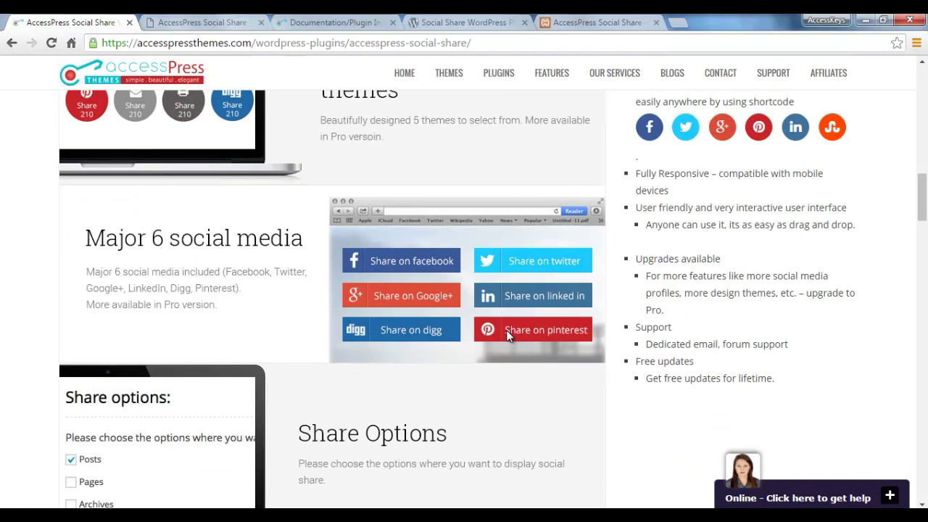
{"action": "scroll", "coordinate": [506, 329], "scroll_direction": "down", "scroll_amount": 3}
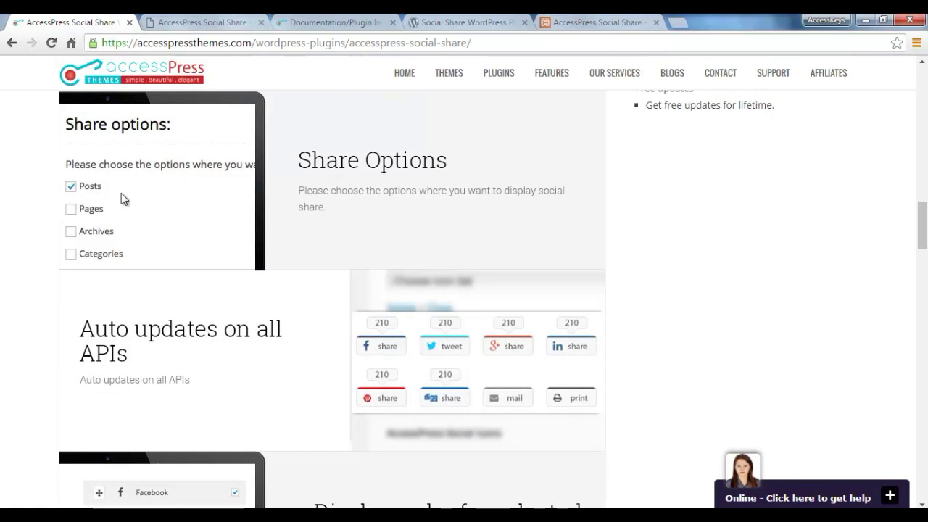
{"action": "scroll", "coordinate": [346, 284], "scroll_direction": "down", "scroll_amount": 2}
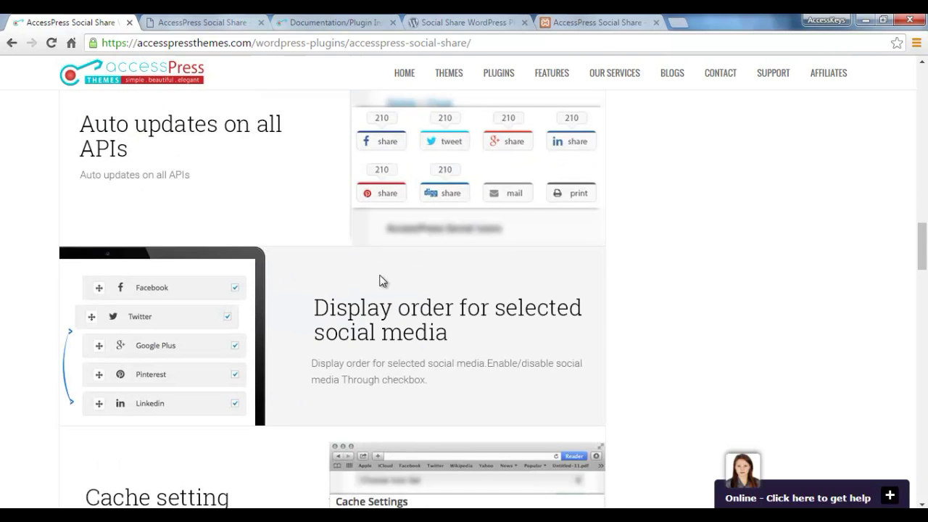
{"action": "scroll", "coordinate": [213, 261], "scroll_direction": "down", "scroll_amount": 3}
{"action": "scroll", "coordinate": [181, 217], "scroll_direction": "down", "scroll_amount": 2}
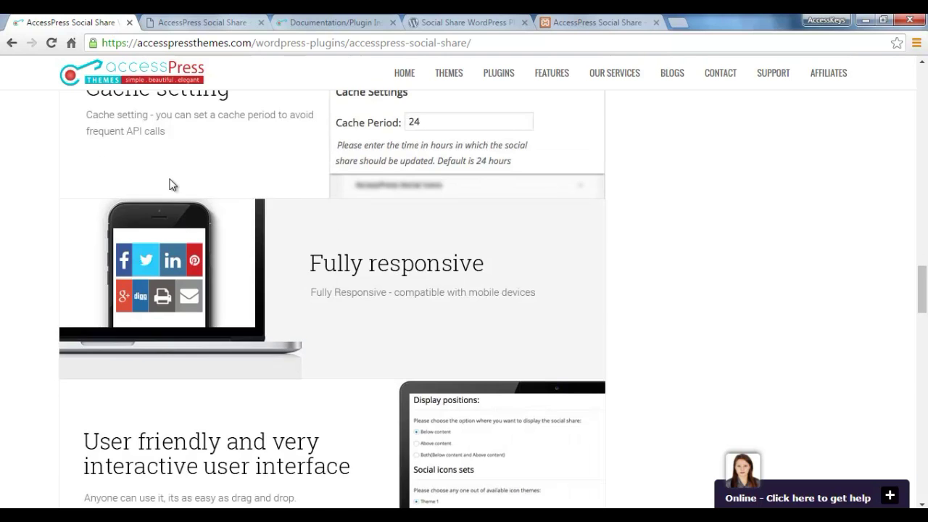
{"action": "scroll", "coordinate": [174, 181], "scroll_direction": "up", "scroll_amount": 1}
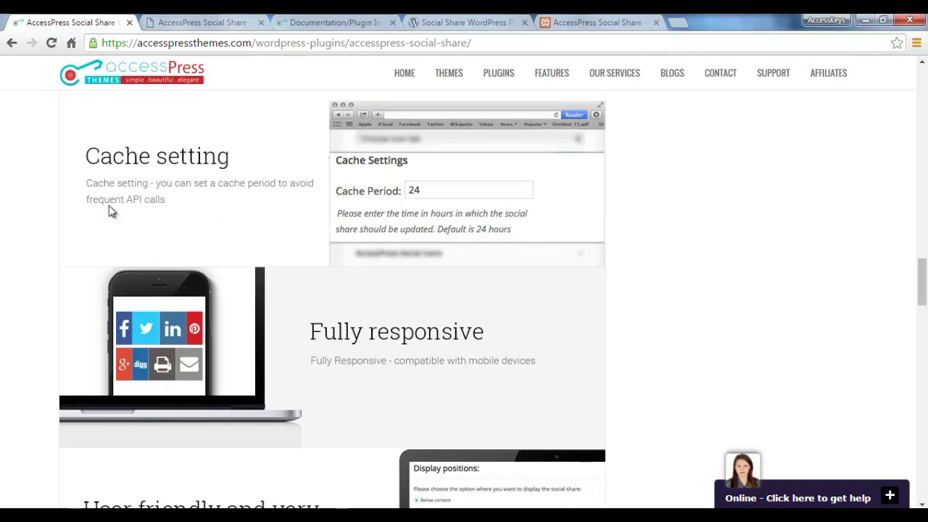
{"action": "scroll", "coordinate": [355, 308], "scroll_direction": "down", "scroll_amount": 2}
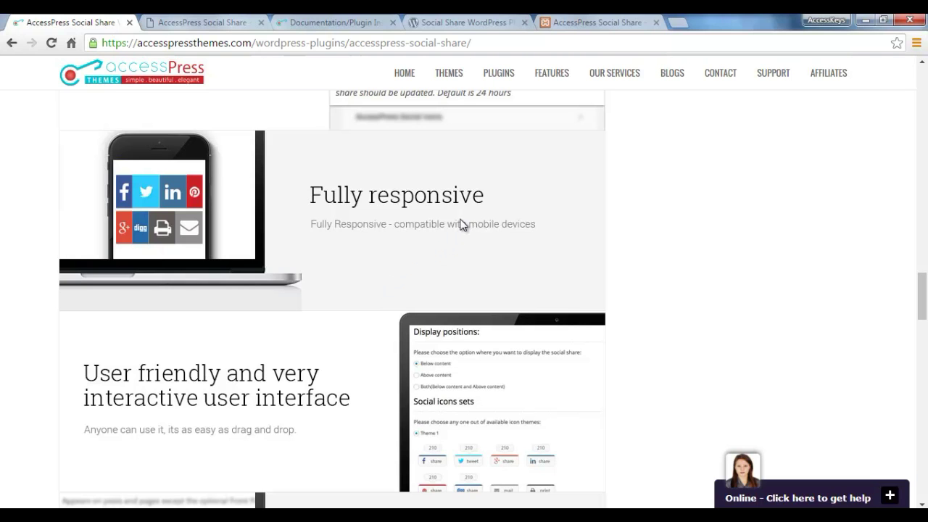
{"action": "scroll", "coordinate": [500, 289], "scroll_direction": "down", "scroll_amount": 2}
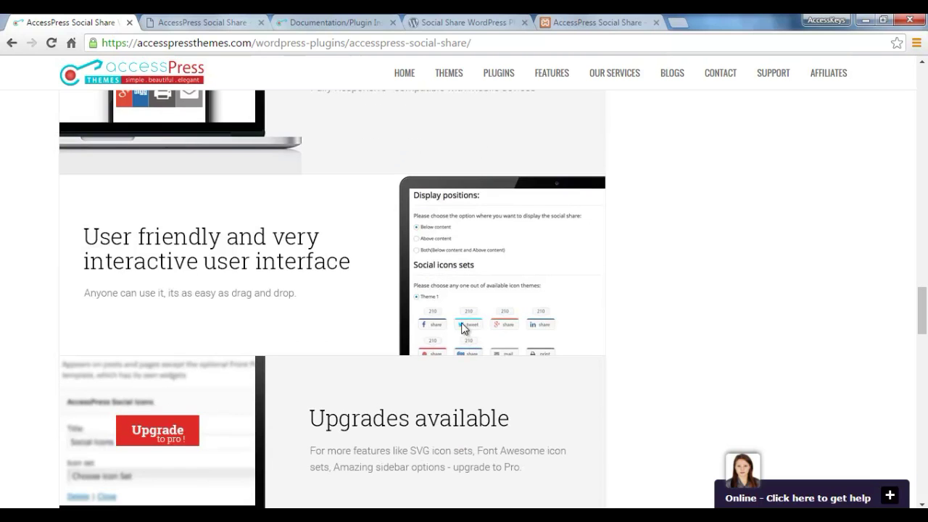
{"action": "scroll", "coordinate": [464, 328], "scroll_direction": "down", "scroll_amount": 3}
{"action": "scroll", "coordinate": [464, 328], "scroll_direction": "down", "scroll_amount": 2}
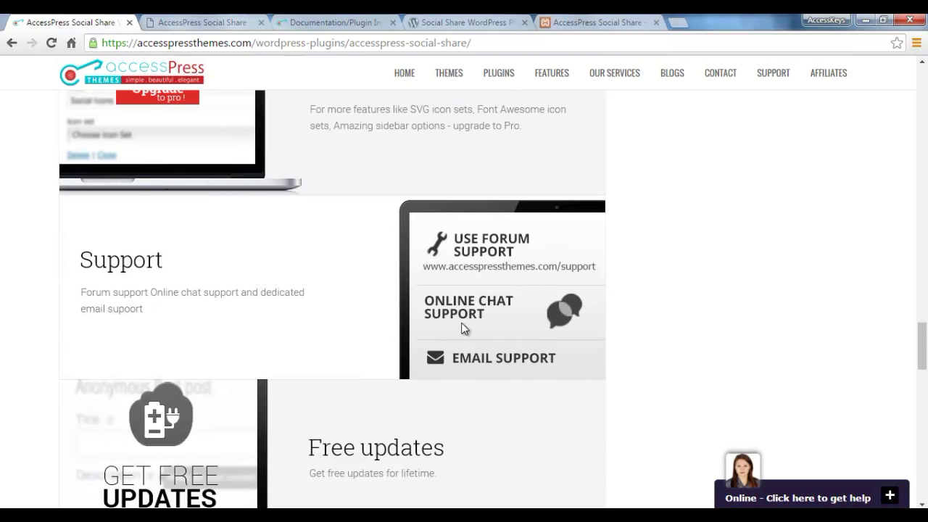
{"action": "scroll", "coordinate": [462, 327], "scroll_direction": "down", "scroll_amount": 8}
{"action": "scroll", "coordinate": [462, 328], "scroll_direction": "up", "scroll_amount": 9}
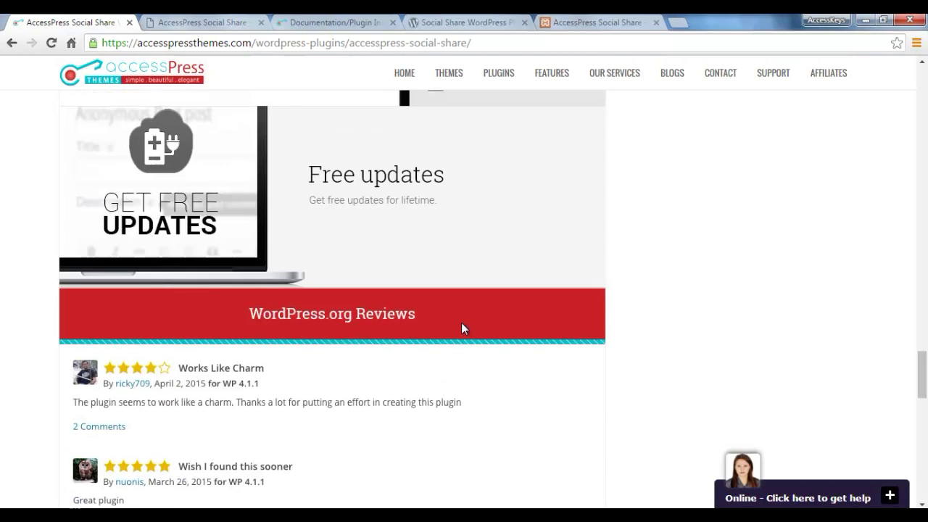
{"action": "scroll", "coordinate": [462, 327], "scroll_direction": "up", "scroll_amount": 10}
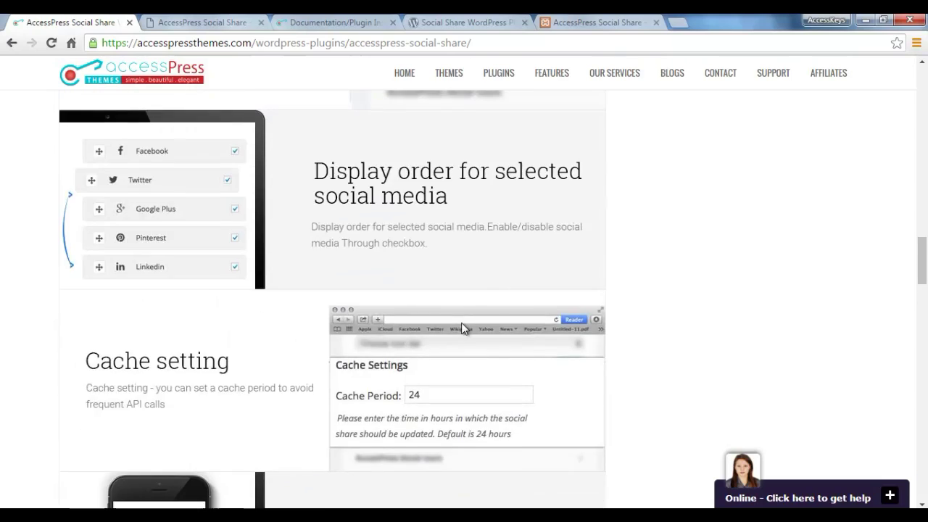
{"action": "scroll", "coordinate": [462, 328], "scroll_direction": "up", "scroll_amount": 3}
{"action": "scroll", "coordinate": [462, 327], "scroll_direction": "up", "scroll_amount": 15}
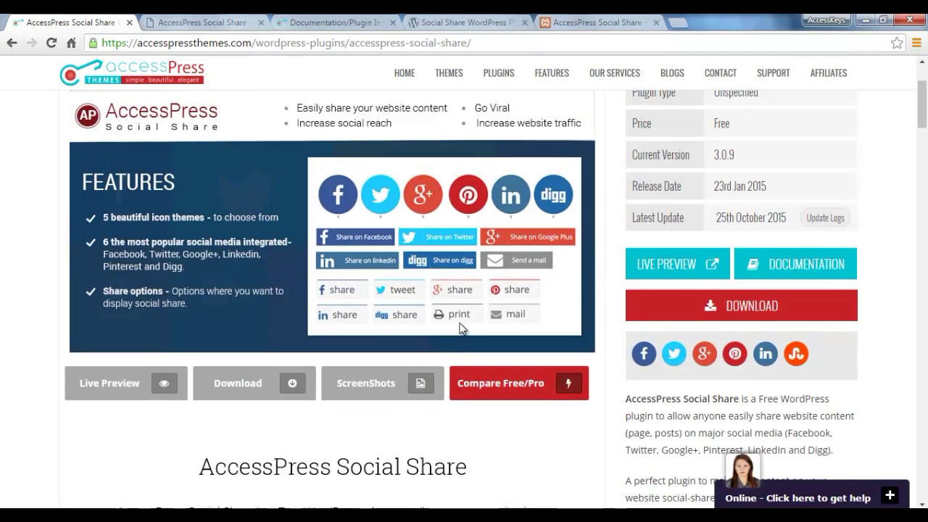
{"action": "scroll", "coordinate": [462, 327], "scroll_direction": "up", "scroll_amount": 3}
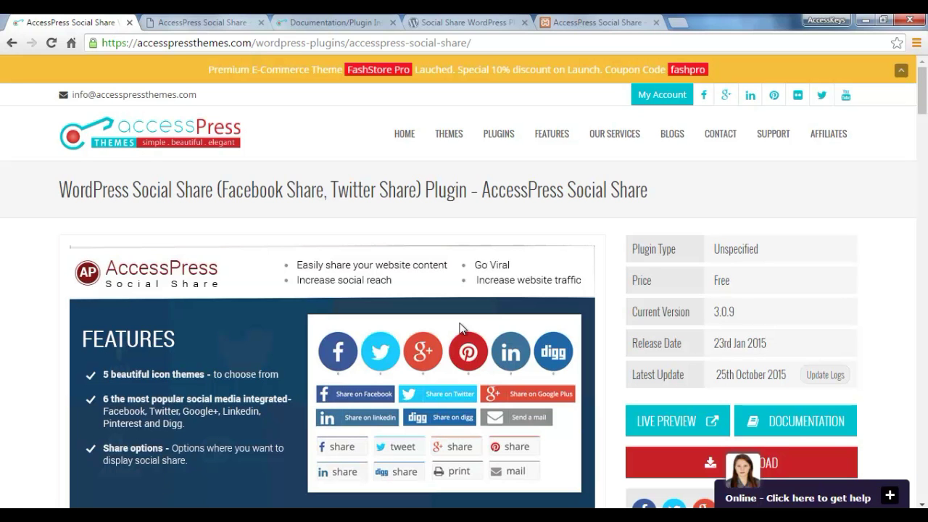
{"action": "left_click", "coordinate": [464, 19]}
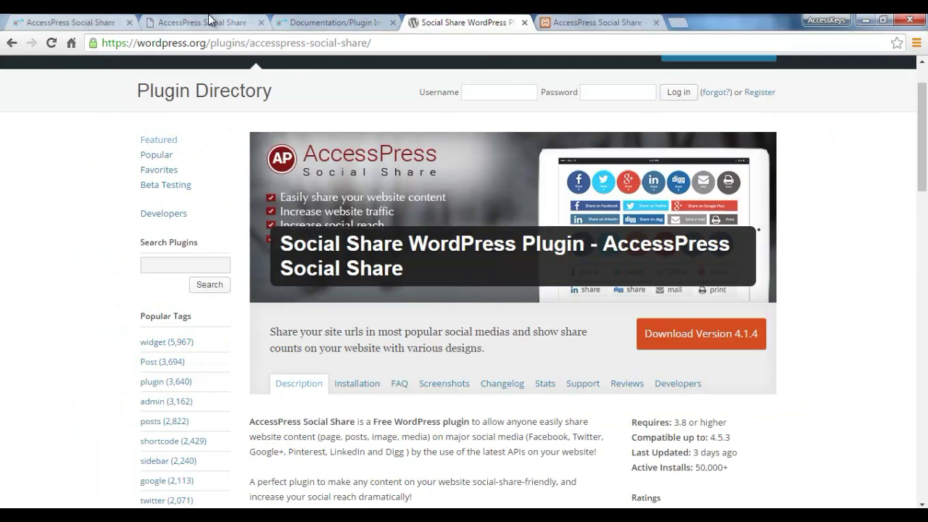
Switch to the localhost AccessPress Social Share settings and show the Social Networks list.
{"action": "key", "text": "ctrl+Tab"}
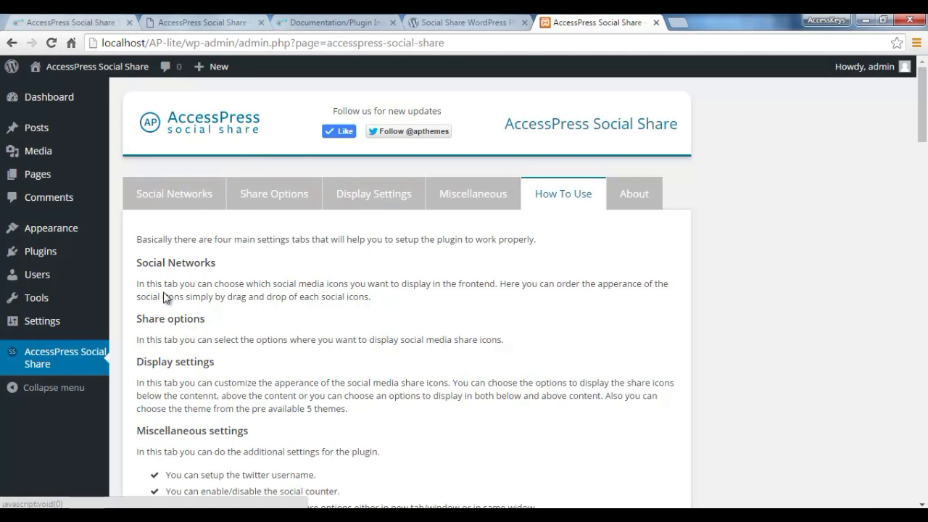
{"action": "mouse_move", "coordinate": [87, 241]}
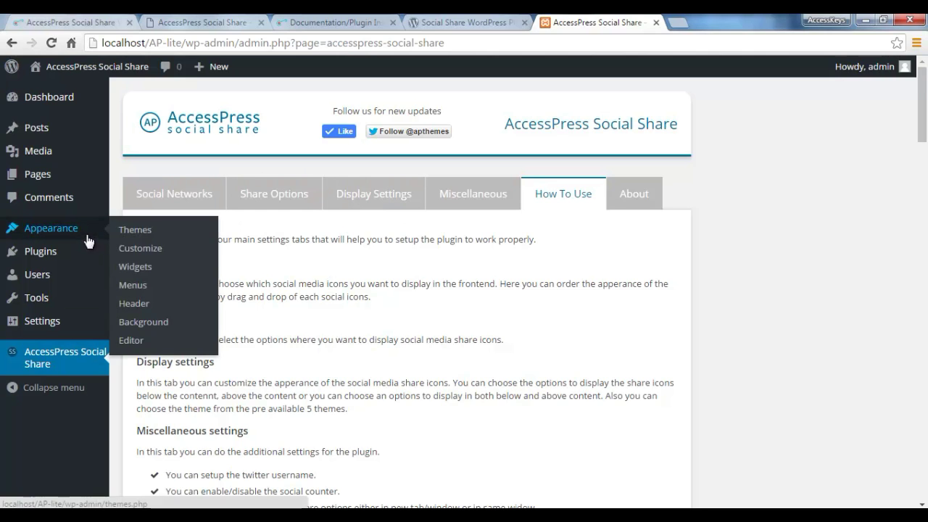
{"action": "mouse_move", "coordinate": [67, 261]}
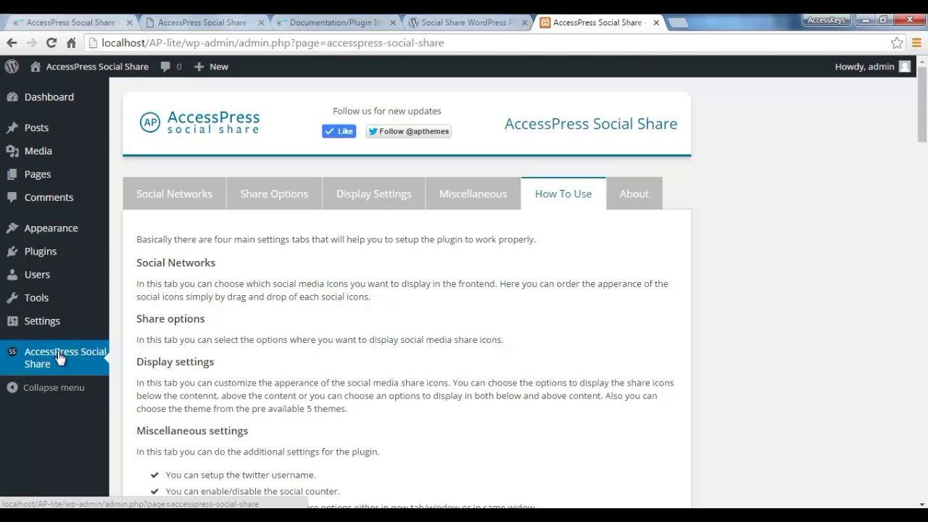
{"action": "left_click", "coordinate": [181, 202]}
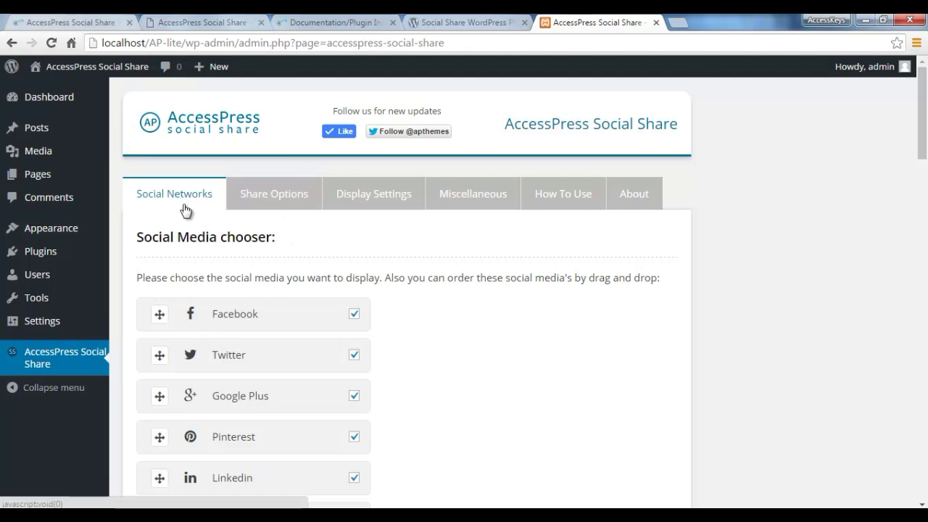
Drag the network rows around, ending with Facebook, Twitter, Google Plus in that order.
{"action": "scroll", "coordinate": [385, 348], "scroll_direction": "down", "scroll_amount": 1}
{"action": "scroll", "coordinate": [386, 346], "scroll_direction": "down", "scroll_amount": 5}
{"action": "scroll", "coordinate": [385, 345], "scroll_direction": "up", "scroll_amount": 3}
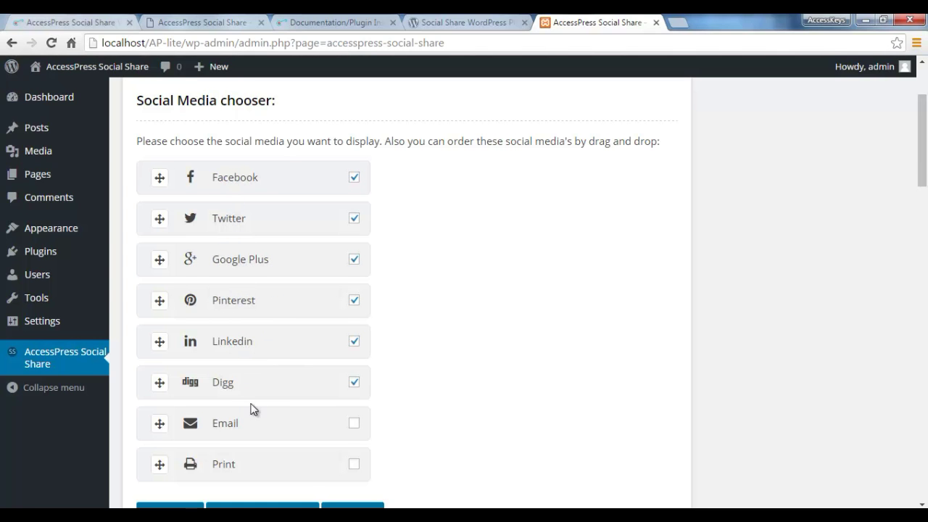
{"action": "scroll", "coordinate": [347, 425], "scroll_direction": "down", "scroll_amount": 2}
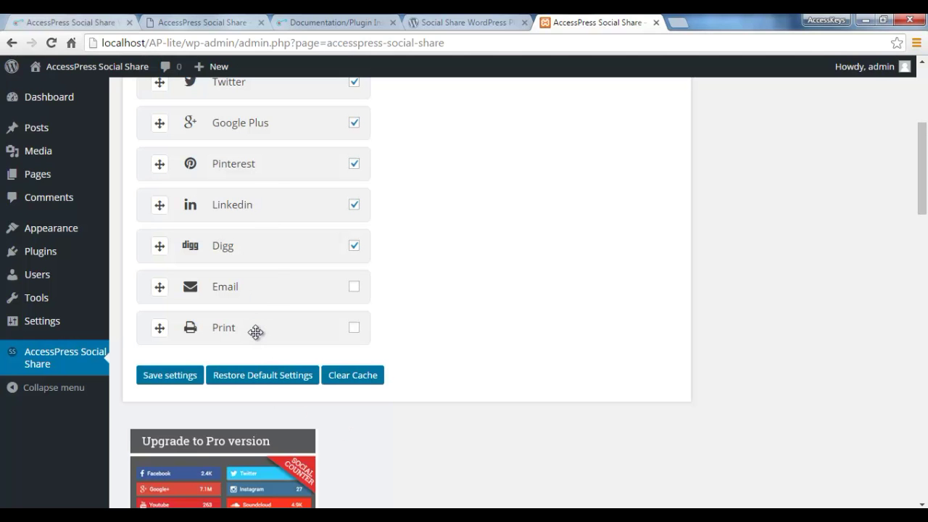
{"action": "scroll", "coordinate": [400, 333], "scroll_direction": "up", "scroll_amount": 4}
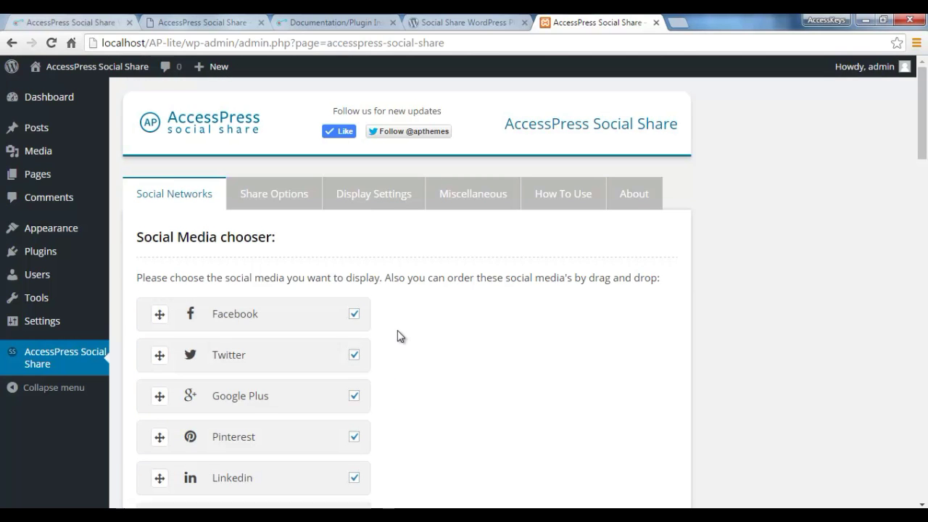
{"action": "left_click_drag", "start_coordinate": [275, 317], "coordinate": [265, 399]}
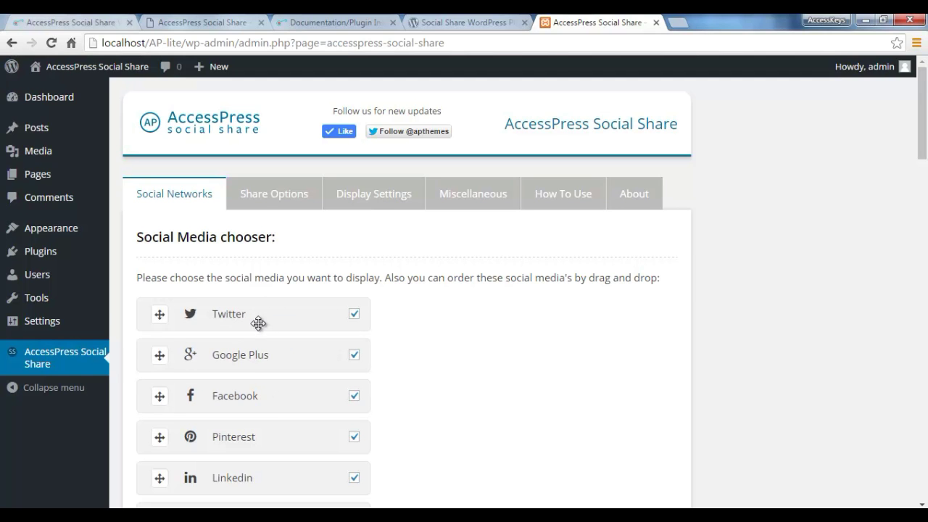
{"action": "left_click_drag", "start_coordinate": [259, 321], "coordinate": [258, 391]}
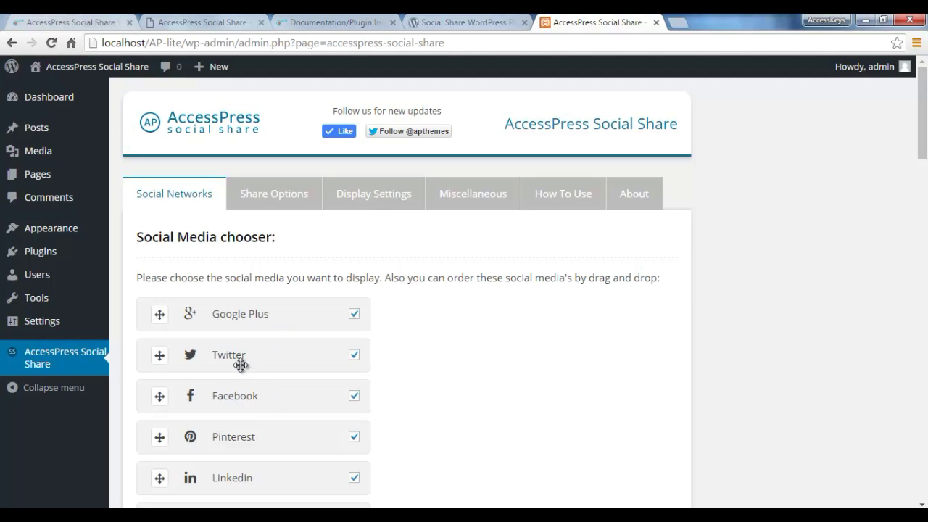
{"action": "left_click_drag", "start_coordinate": [258, 326], "coordinate": [242, 357]}
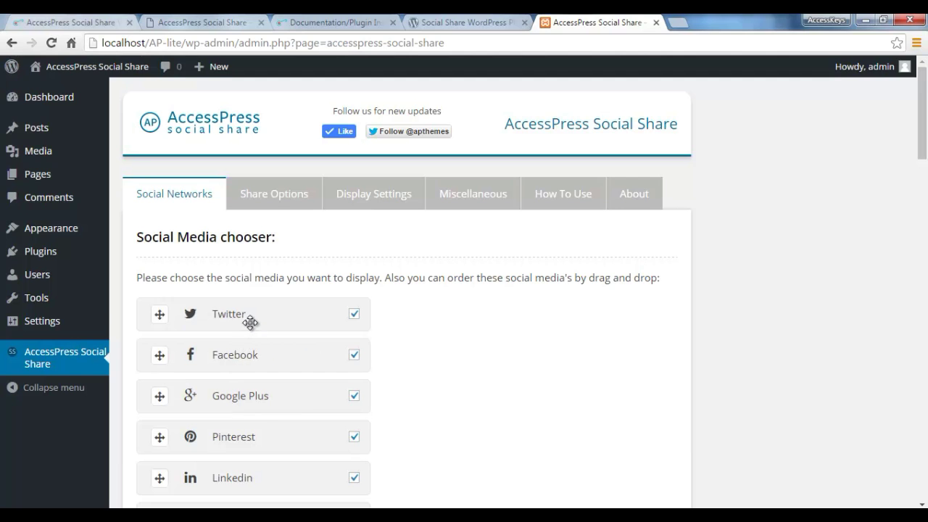
{"action": "left_click_drag", "start_coordinate": [249, 321], "coordinate": [253, 364]}
Show the Share Options tab, where icons are set for Posts and Pages only.
{"action": "scroll", "coordinate": [398, 393], "scroll_direction": "down", "scroll_amount": 1}
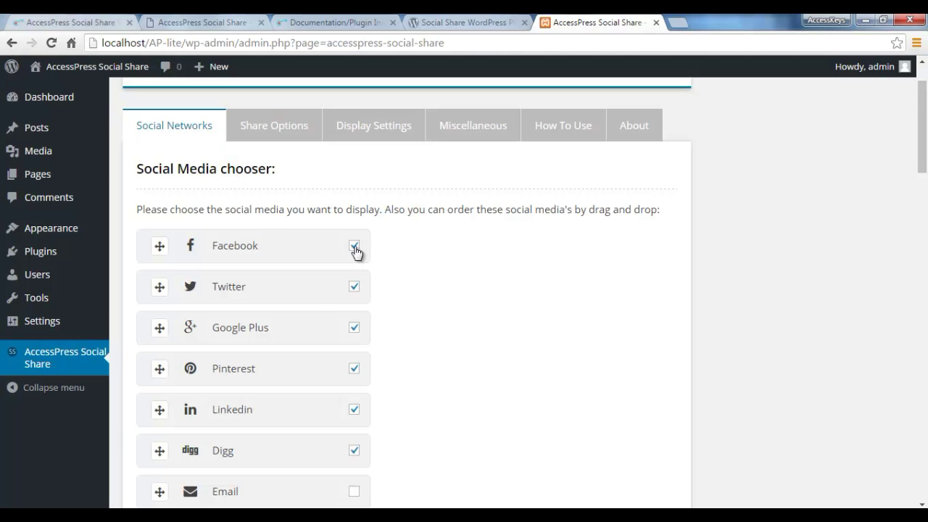
{"action": "scroll", "coordinate": [337, 333], "scroll_direction": "down", "scroll_amount": 2}
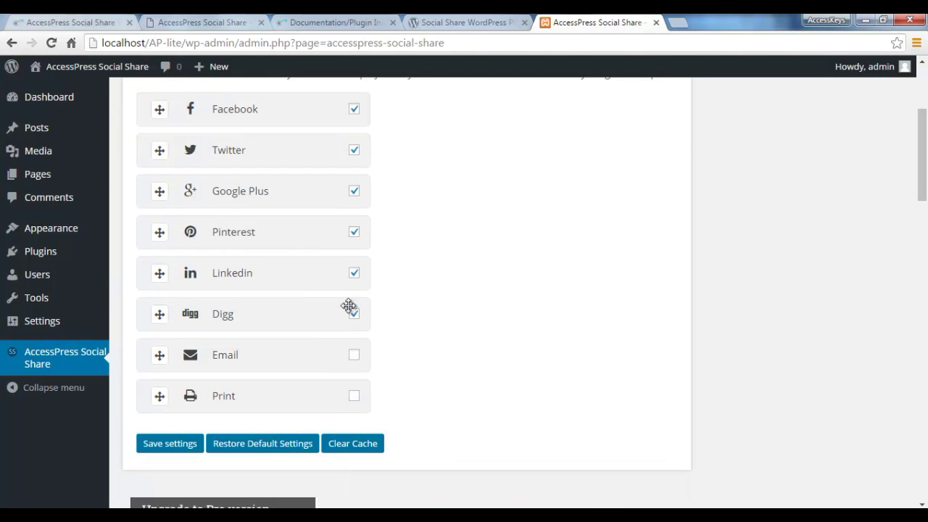
{"action": "scroll", "coordinate": [349, 305], "scroll_direction": "up", "scroll_amount": 3}
{"action": "scroll", "coordinate": [294, 362], "scroll_direction": "down", "scroll_amount": 5}
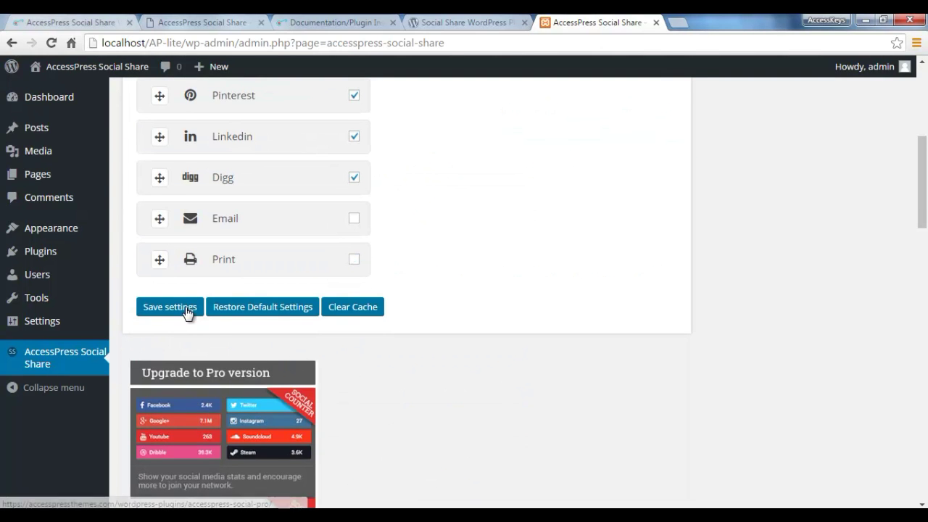
{"action": "scroll", "coordinate": [290, 363], "scroll_direction": "up", "scroll_amount": 5}
{"action": "left_click", "coordinate": [279, 196]}
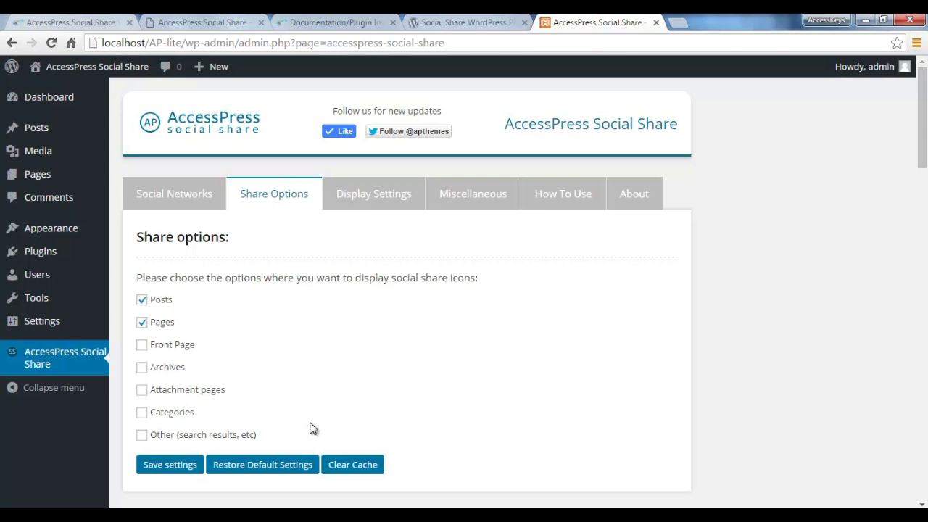
{"action": "left_click", "coordinate": [392, 205]}
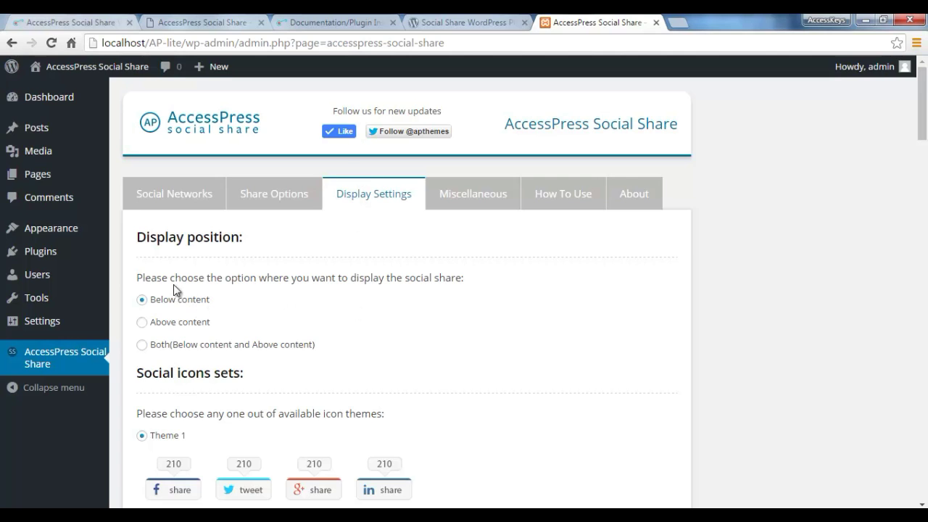
Scroll the Display Settings to check the Below content position and Theme 1 icon set.
{"action": "scroll", "coordinate": [232, 309], "scroll_direction": "down", "scroll_amount": 1}
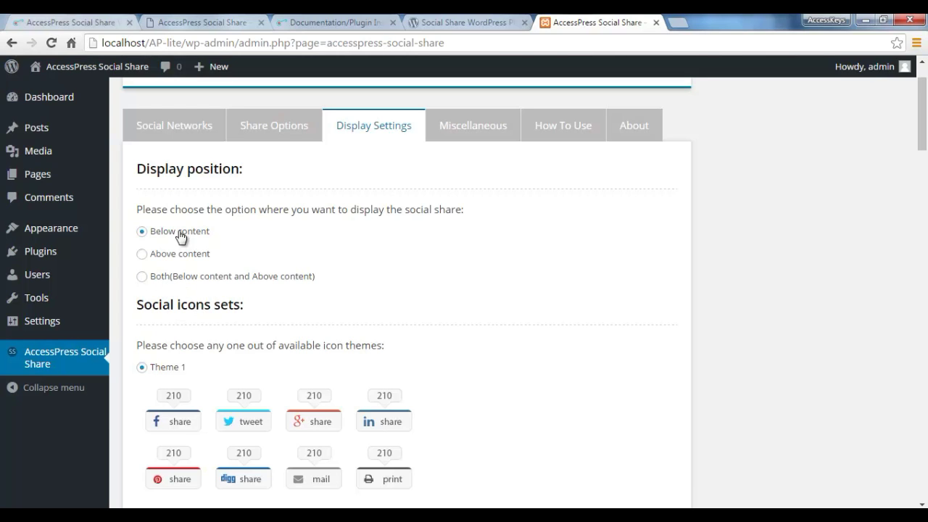
{"action": "scroll", "coordinate": [148, 282], "scroll_direction": "down", "scroll_amount": 1}
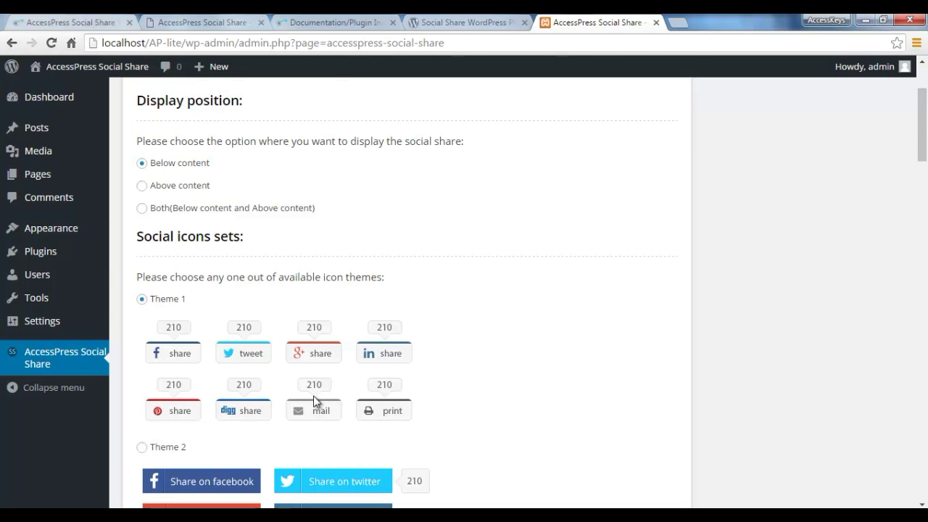
{"action": "scroll", "coordinate": [313, 396], "scroll_direction": "down", "scroll_amount": 9}
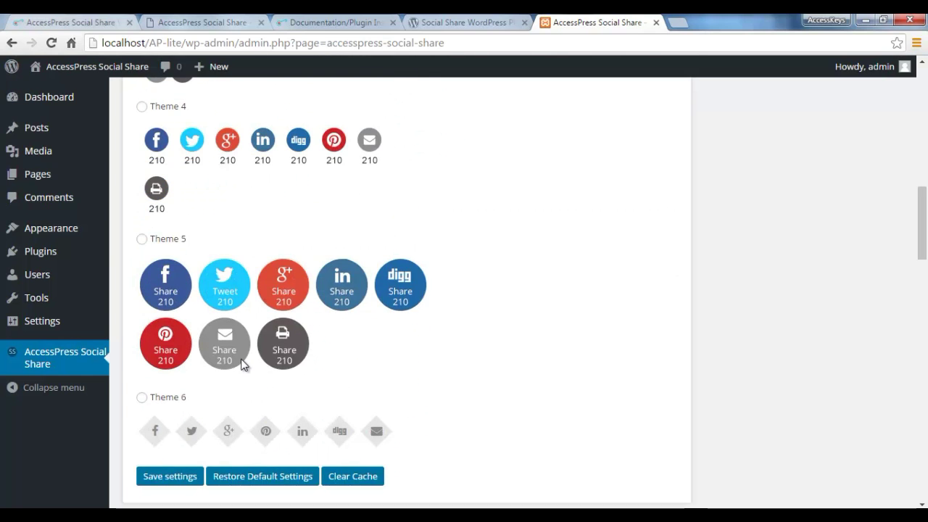
{"action": "scroll", "coordinate": [242, 364], "scroll_direction": "up", "scroll_amount": 7}
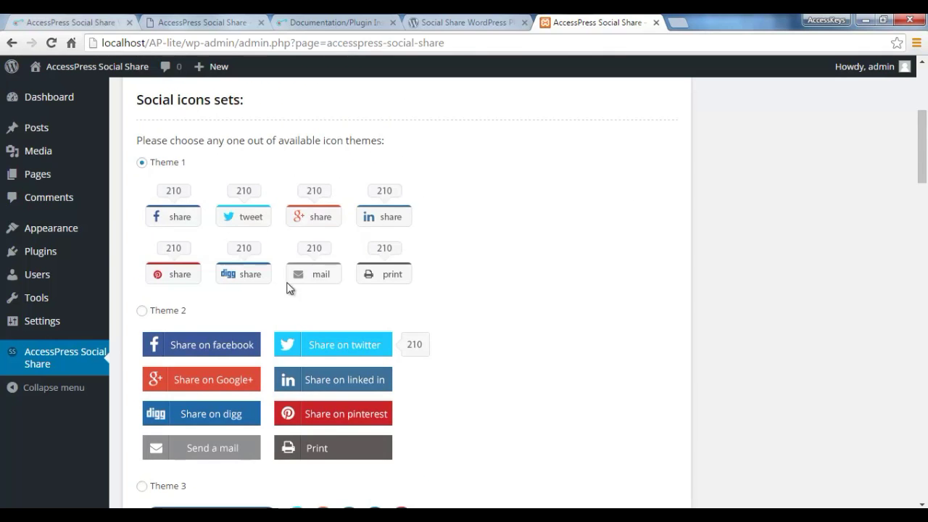
{"action": "scroll", "coordinate": [286, 319], "scroll_direction": "down", "scroll_amount": 8}
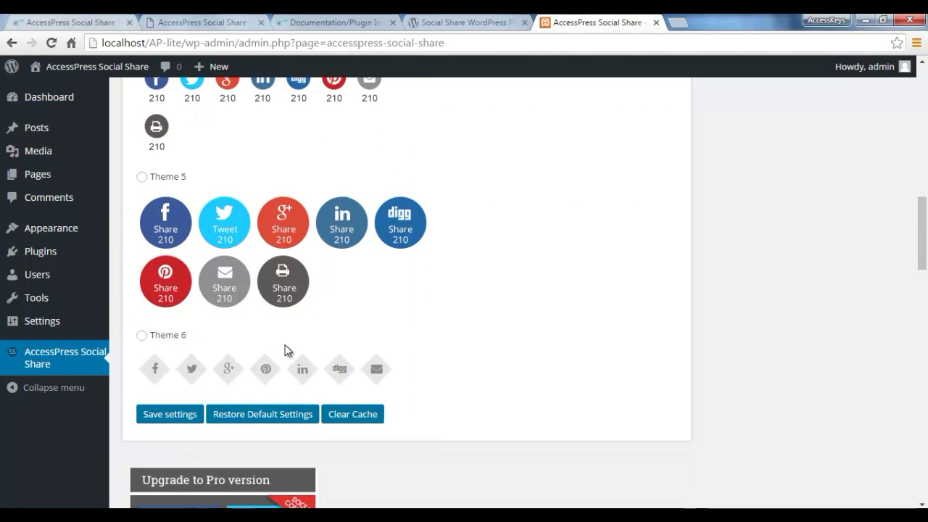
{"action": "scroll", "coordinate": [285, 351], "scroll_direction": "down", "scroll_amount": 2}
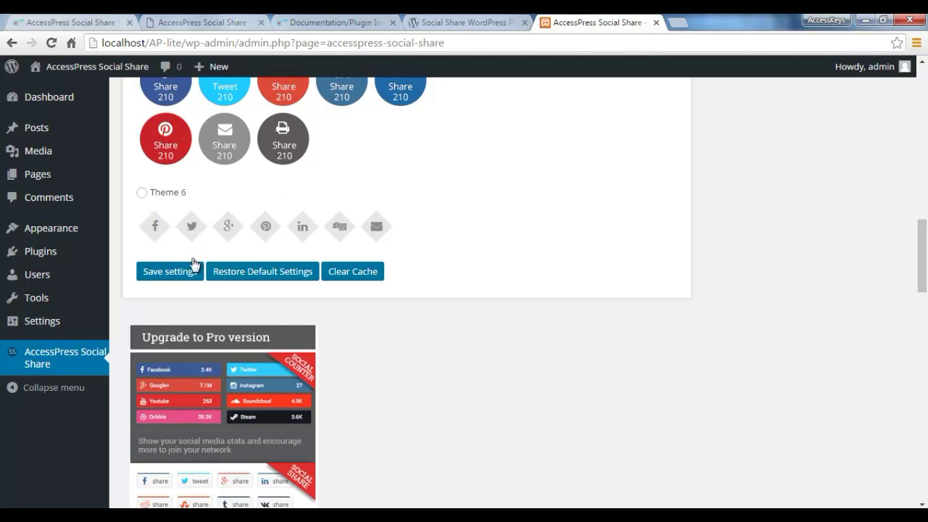
{"action": "scroll", "coordinate": [288, 312], "scroll_direction": "up", "scroll_amount": 10}
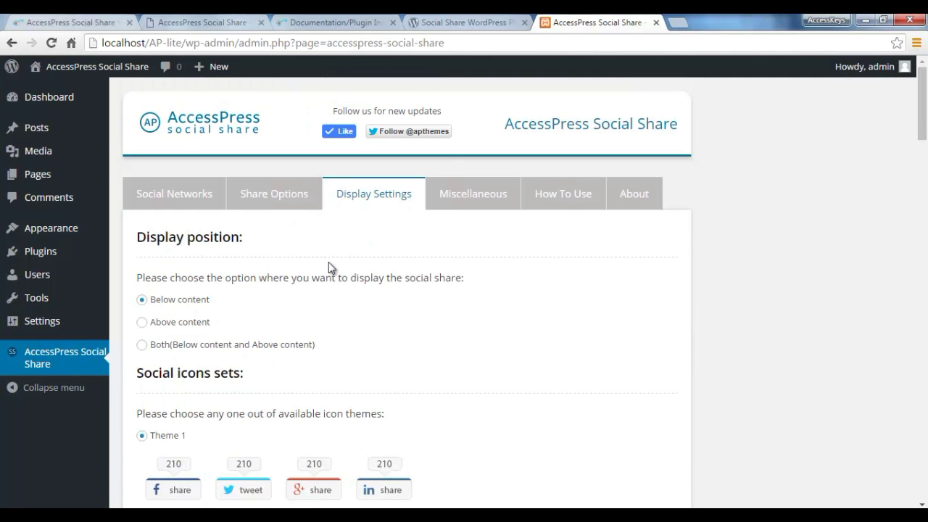
Open the Miscellaneous settings and place the cursor in the Share text field.
{"action": "left_click", "coordinate": [473, 203]}
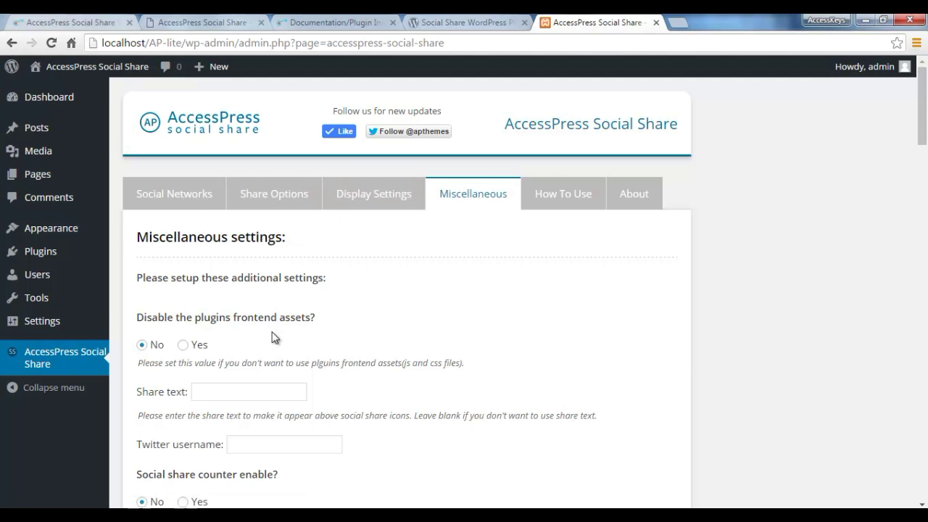
{"action": "scroll", "coordinate": [271, 336], "scroll_direction": "down", "scroll_amount": 1}
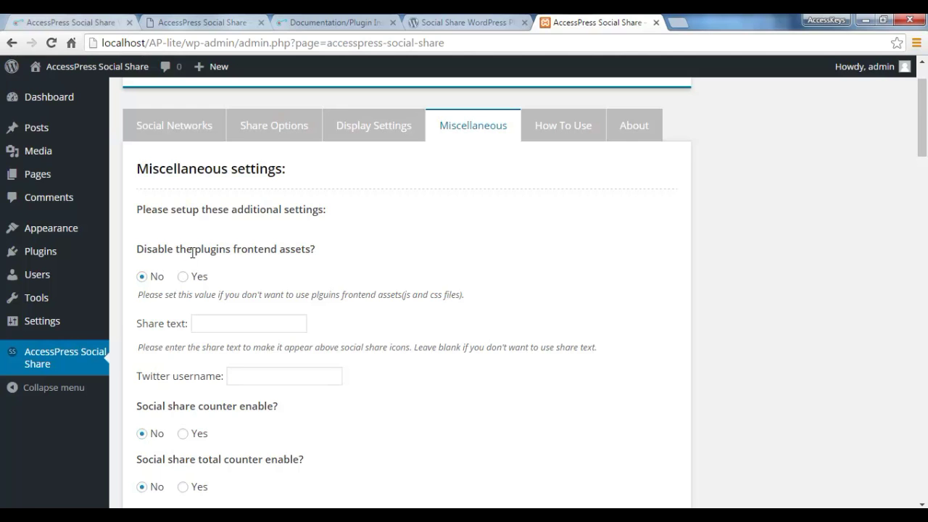
{"action": "scroll", "coordinate": [259, 315], "scroll_direction": "down", "scroll_amount": 1}
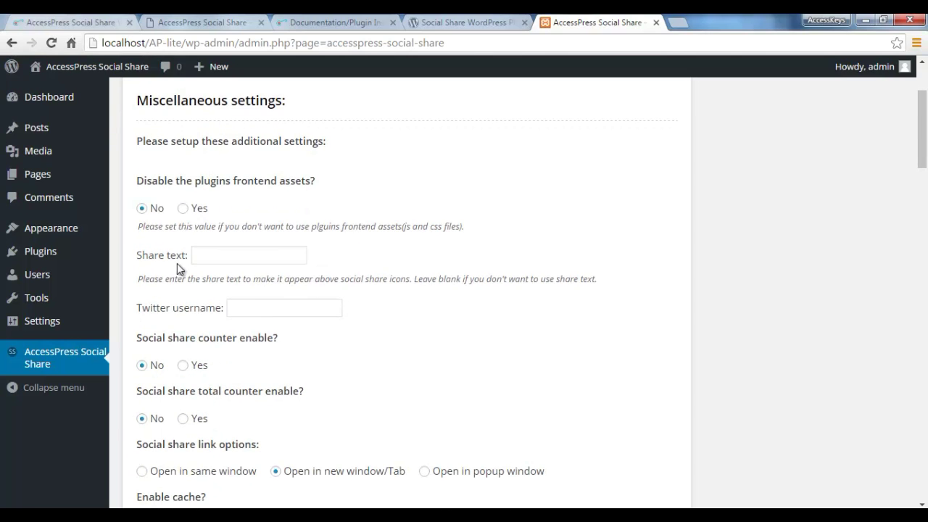
{"action": "left_click", "coordinate": [254, 255]}
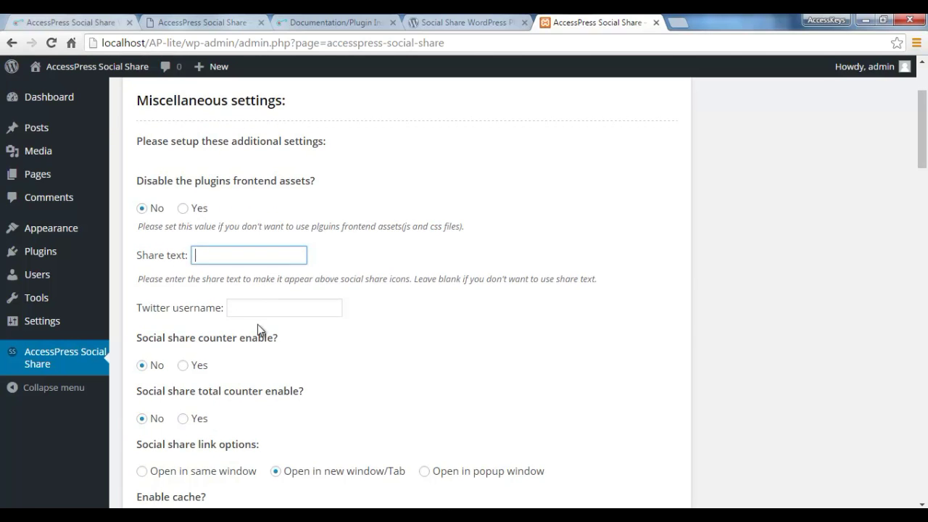
Review the counter, link, cache and email options, then show the How To Use guide.
{"action": "scroll", "coordinate": [256, 323], "scroll_direction": "down", "scroll_amount": 2}
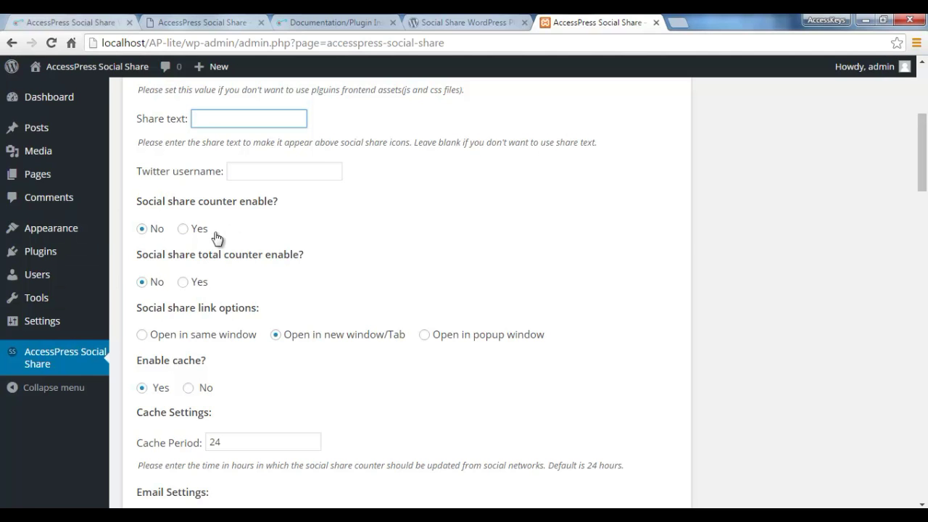
{"action": "scroll", "coordinate": [280, 344], "scroll_direction": "down", "scroll_amount": 3}
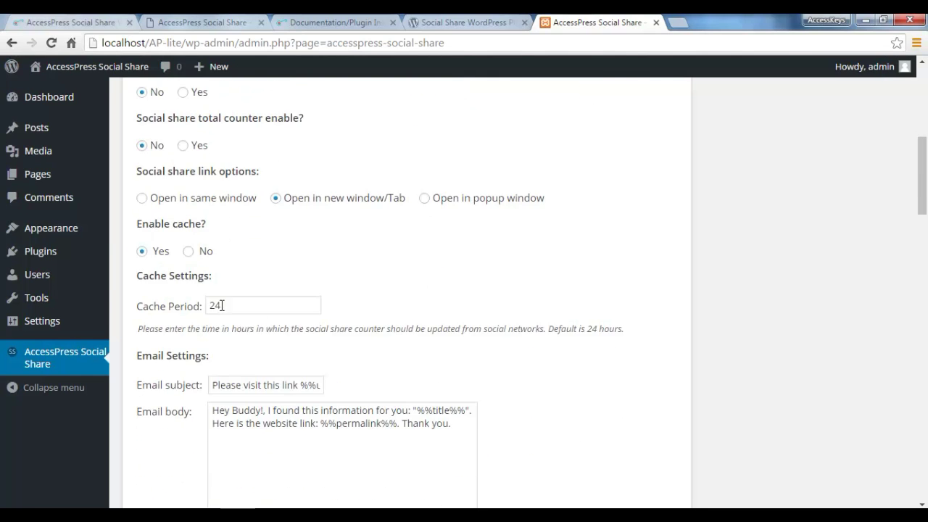
{"action": "scroll", "coordinate": [287, 364], "scroll_direction": "down", "scroll_amount": 3}
{"action": "scroll", "coordinate": [323, 382], "scroll_direction": "down", "scroll_amount": 5}
{"action": "scroll", "coordinate": [323, 377], "scroll_direction": "up", "scroll_amount": 10}
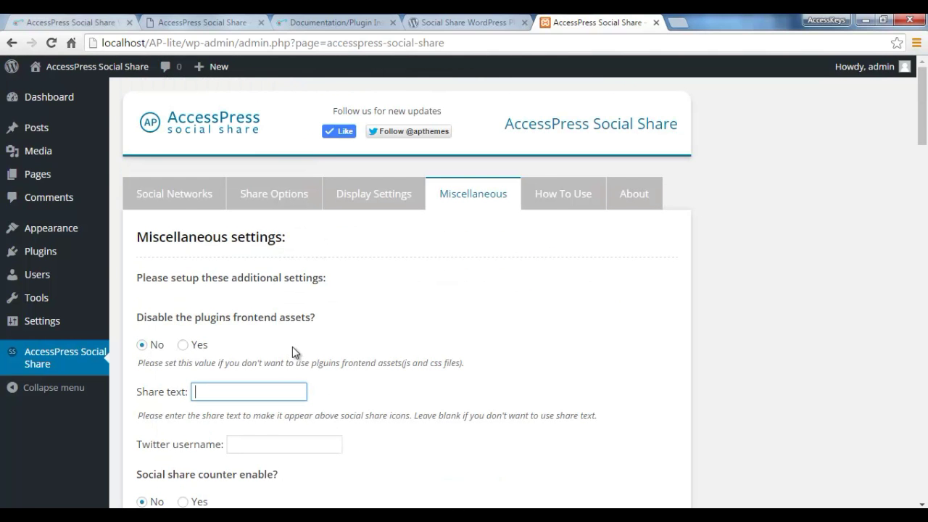
{"action": "left_click", "coordinate": [564, 199]}
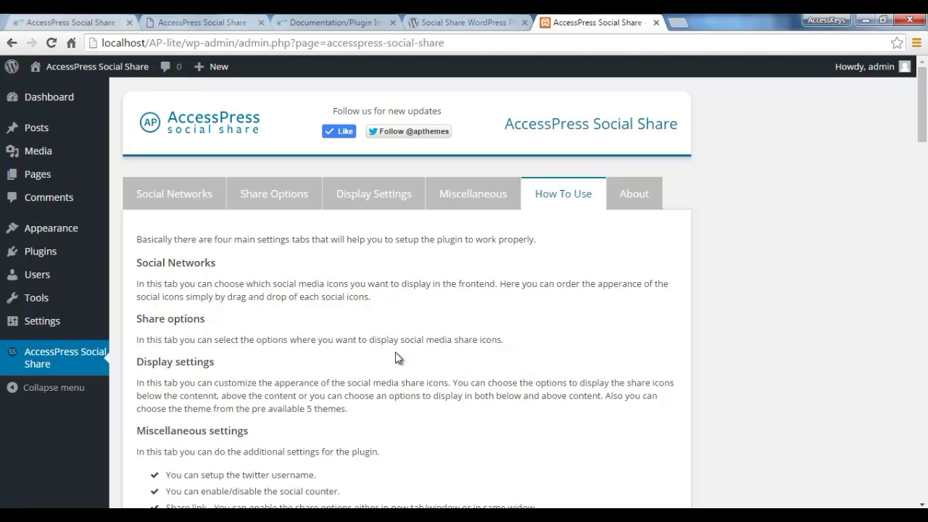
Check Facebook through Digg are enabled and Email and Print are not, then return to How To Use.
{"action": "left_click", "coordinate": [174, 194]}
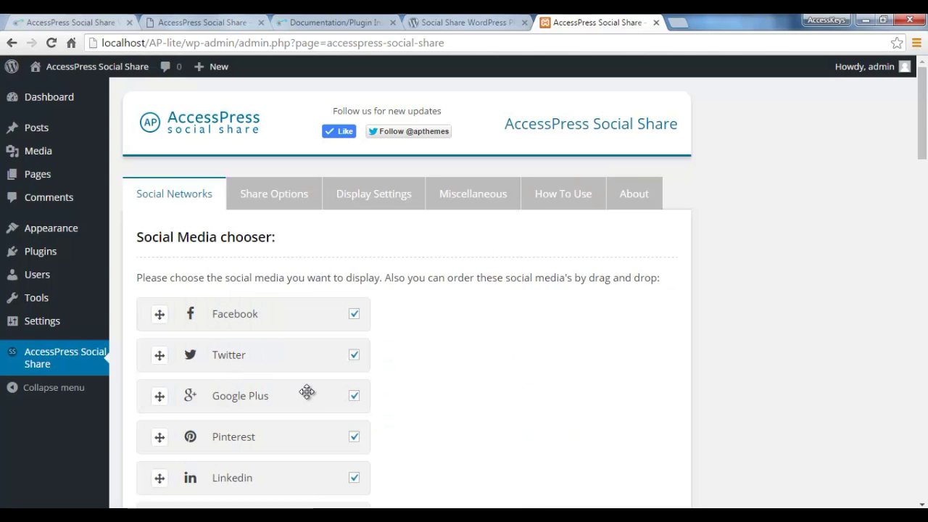
{"action": "scroll", "coordinate": [275, 229], "scroll_direction": "down", "scroll_amount": 3}
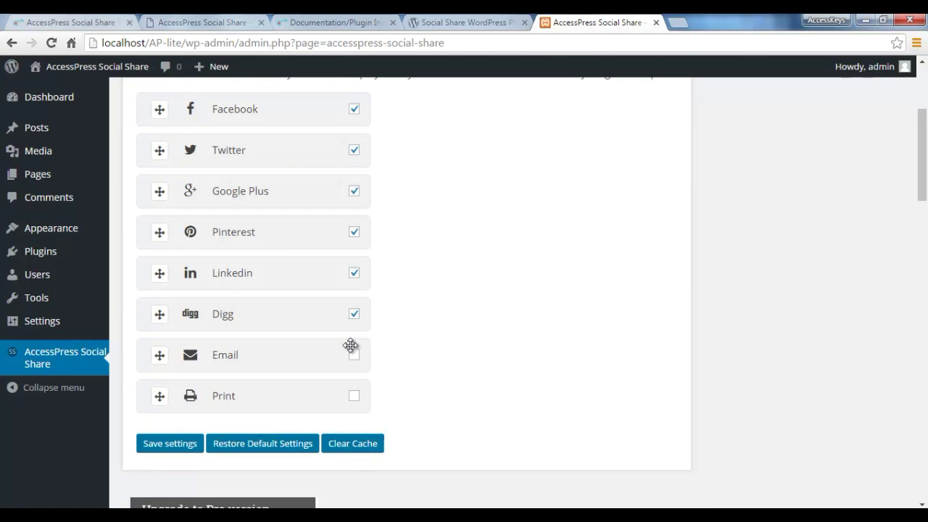
{"action": "scroll", "coordinate": [385, 354], "scroll_direction": "up", "scroll_amount": 2}
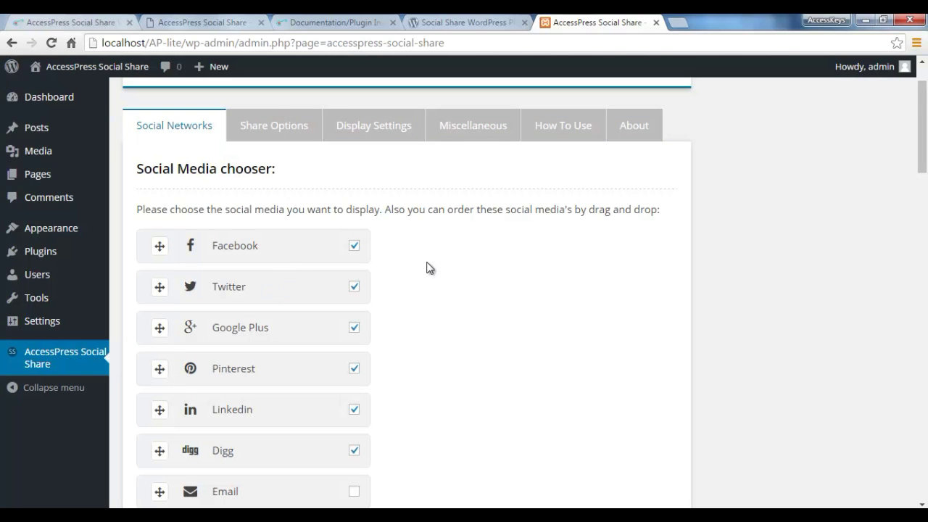
{"action": "left_click", "coordinate": [560, 136]}
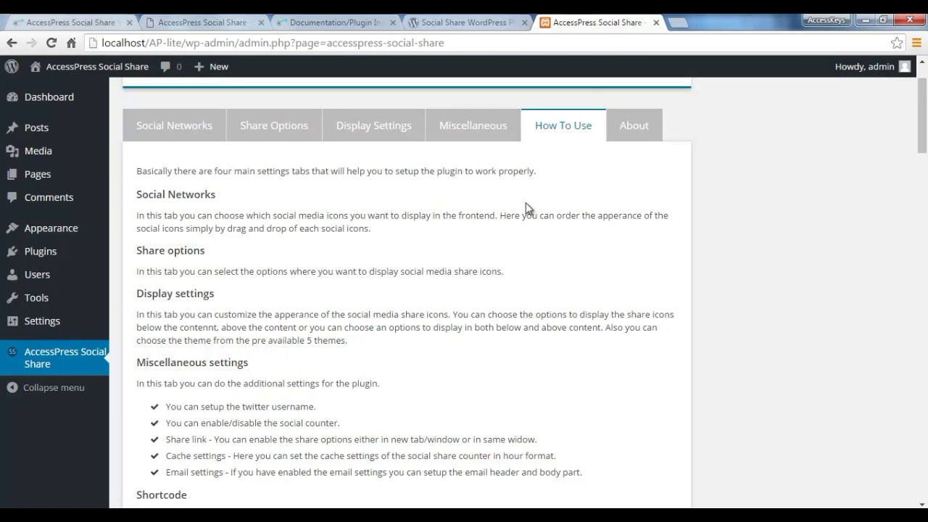
Select and copy the [apss_share] shortcode from the usage guide.
{"action": "scroll", "coordinate": [350, 290], "scroll_direction": "down", "scroll_amount": 3}
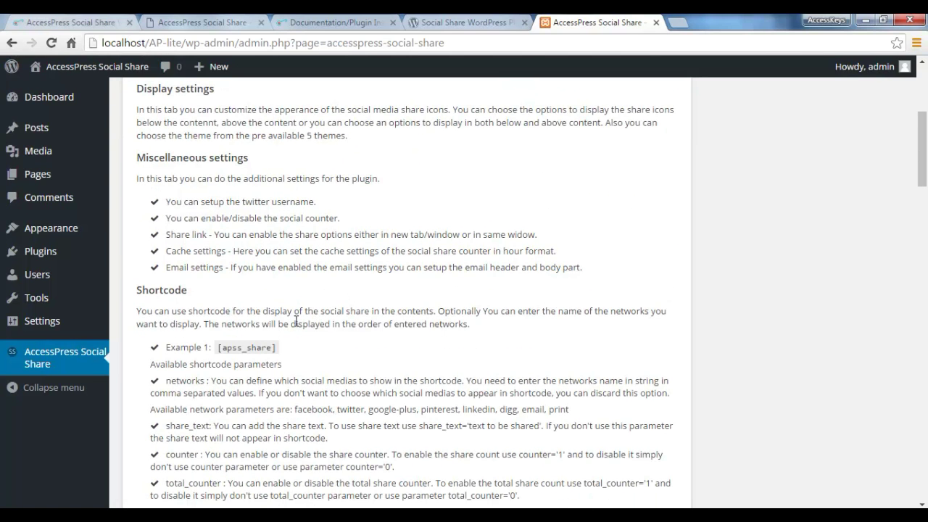
{"action": "scroll", "coordinate": [296, 321], "scroll_direction": "down", "scroll_amount": 1}
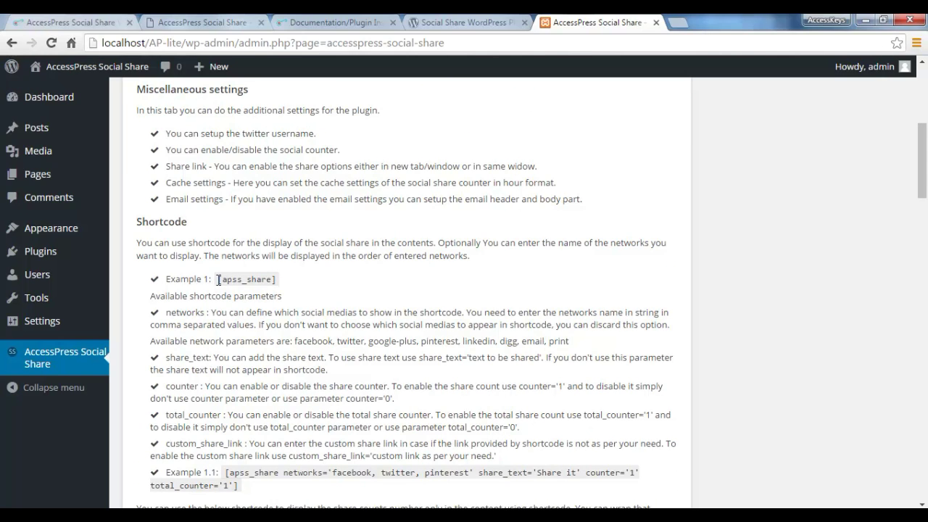
{"action": "left_click_drag", "start_coordinate": [218, 280], "coordinate": [275, 280]}
{"action": "left_click", "coordinate": [275, 282]}
{"action": "left_click_drag", "start_coordinate": [218, 278], "coordinate": [280, 283]}
{"action": "key", "text": "ctrl+c"}
Start a new page via Pages > Add New.
{"action": "scroll", "coordinate": [474, 351], "scroll_direction": "up", "scroll_amount": 1}
{"action": "scroll", "coordinate": [474, 351], "scroll_direction": "up", "scroll_amount": 5}
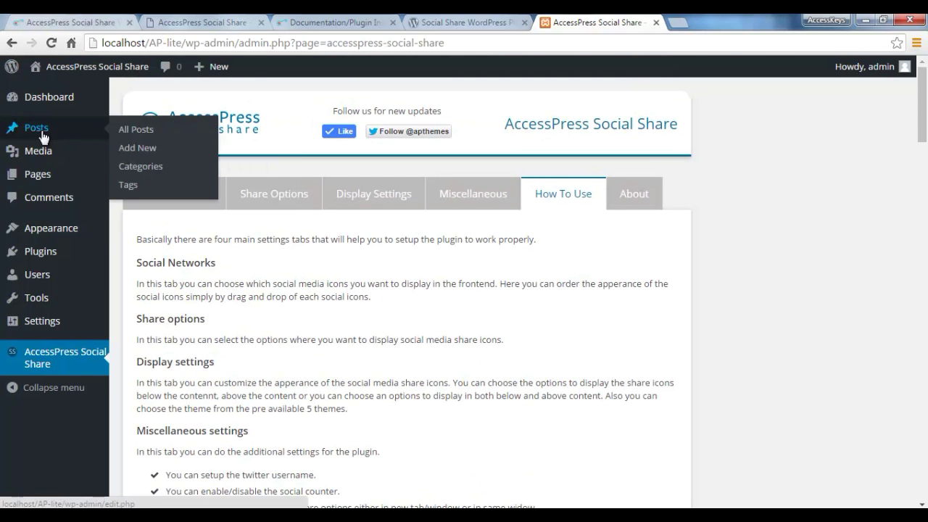
{"action": "mouse_move", "coordinate": [40, 180]}
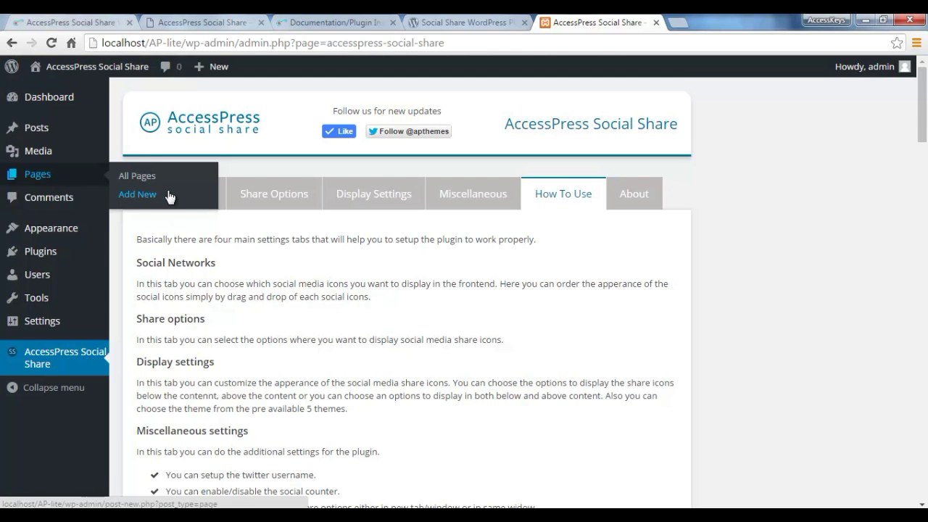
{"action": "scroll", "coordinate": [218, 283], "scroll_direction": "down", "scroll_amount": 3}
{"action": "scroll", "coordinate": [197, 166], "scroll_direction": "up", "scroll_amount": 4}
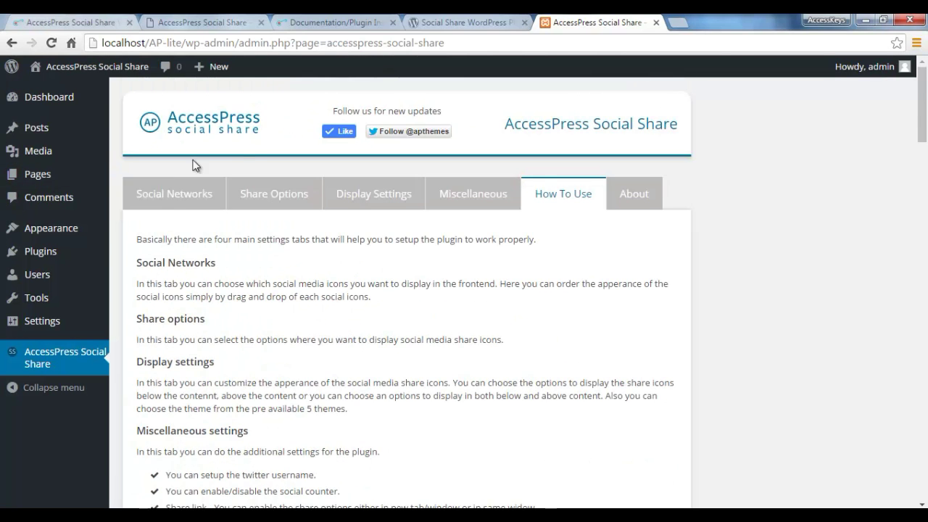
{"action": "scroll", "coordinate": [292, 326], "scroll_direction": "down", "scroll_amount": 5}
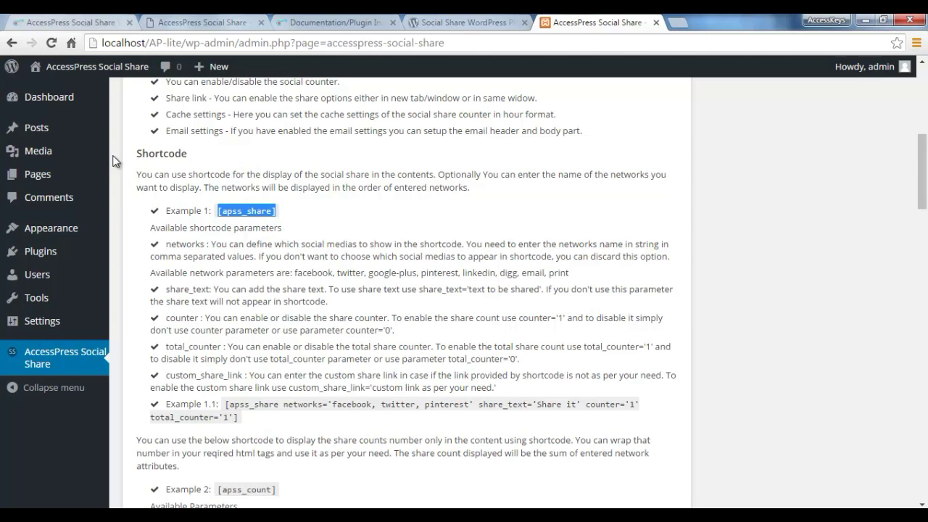
{"action": "mouse_move", "coordinate": [64, 139]}
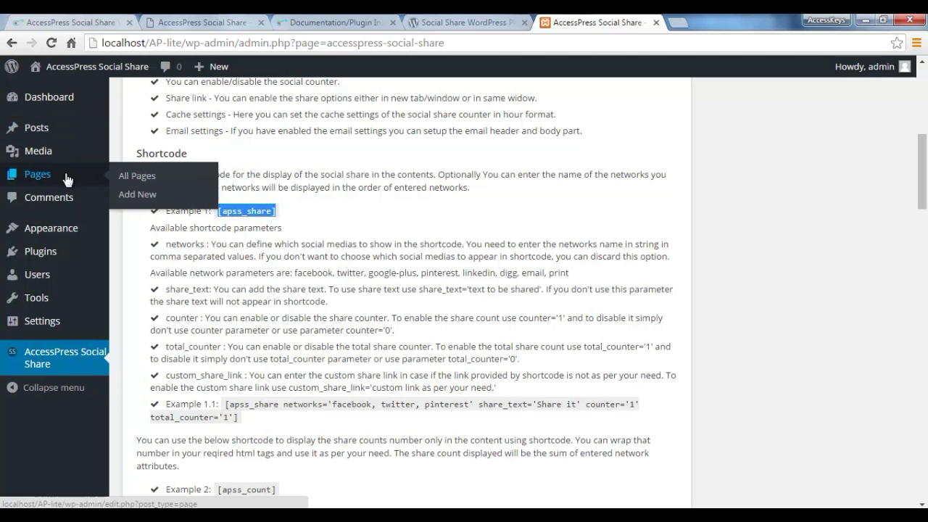
{"action": "left_click", "coordinate": [137, 194]}
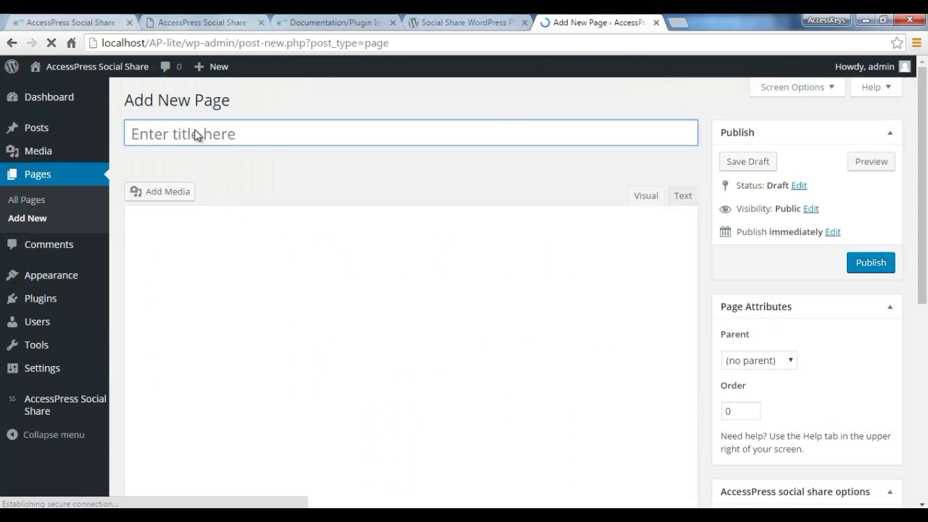
Title the page 'Sample Page' and paste [apss_share] into the body below two blank lines.
{"action": "left_click", "coordinate": [196, 131]}
{"action": "type", "text": "Sample"}
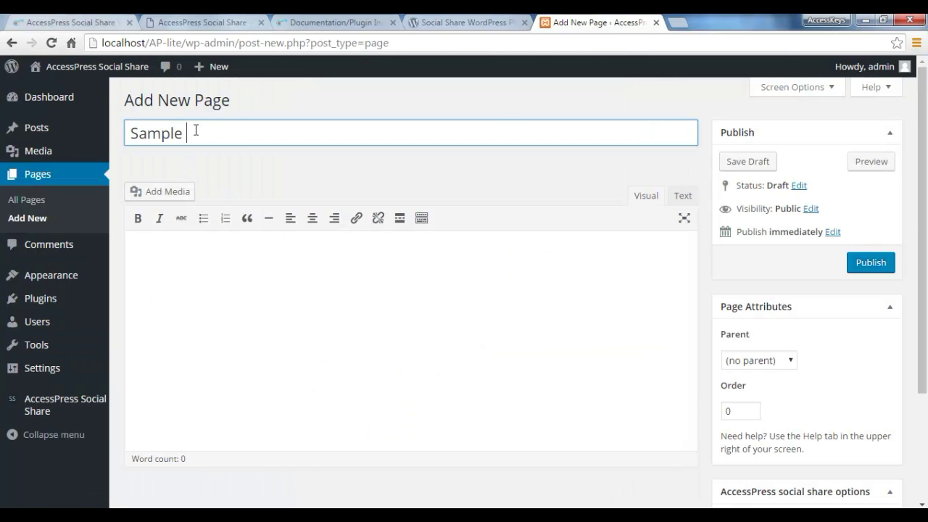
{"action": "type", "text": " Page"}
{"action": "left_click", "coordinate": [289, 305]}
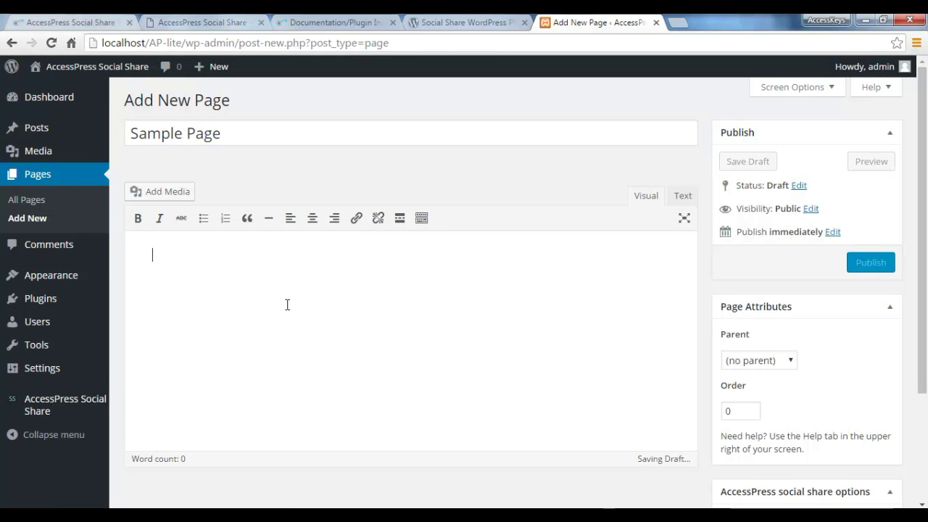
{"action": "key", "text": "ctrl+v"}
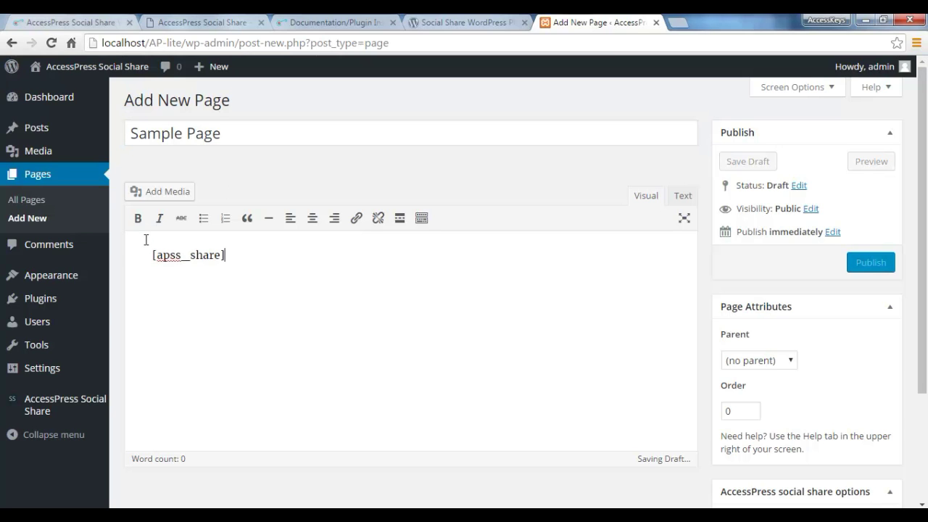
{"action": "key", "text": "Return"}
{"action": "key", "text": "Return"}
{"action": "key", "text": "Up"}
{"action": "key", "text": "Up"}
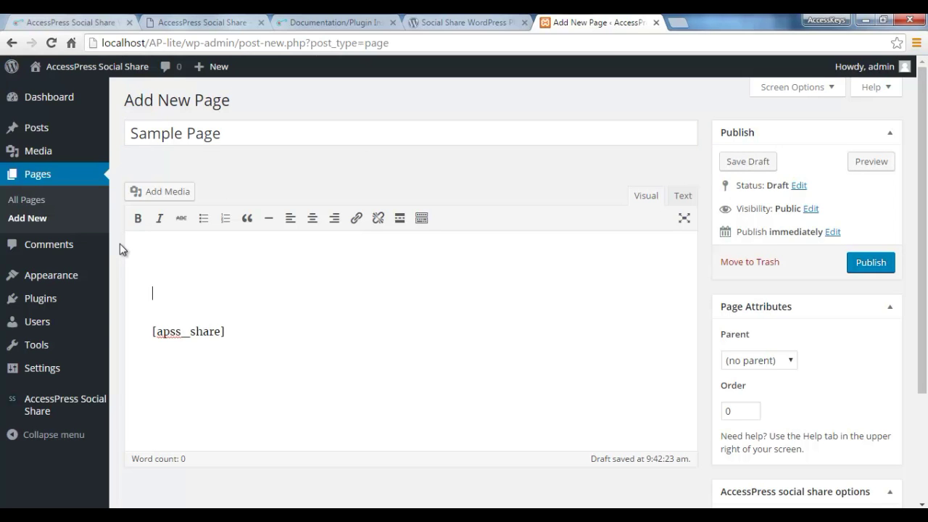
{"action": "left_click", "coordinate": [338, 26]}
Copy the two AccessPress Social Share description paragraphs and paste them at the top of the body.
{"action": "left_click", "coordinate": [190, 24]}
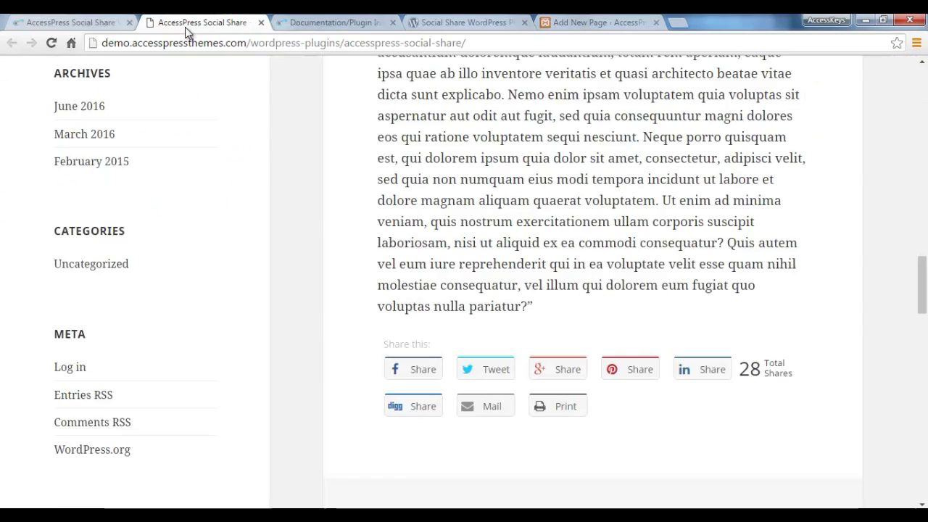
{"action": "left_click", "coordinate": [73, 22]}
{"action": "scroll", "coordinate": [439, 300], "scroll_direction": "down", "scroll_amount": 8}
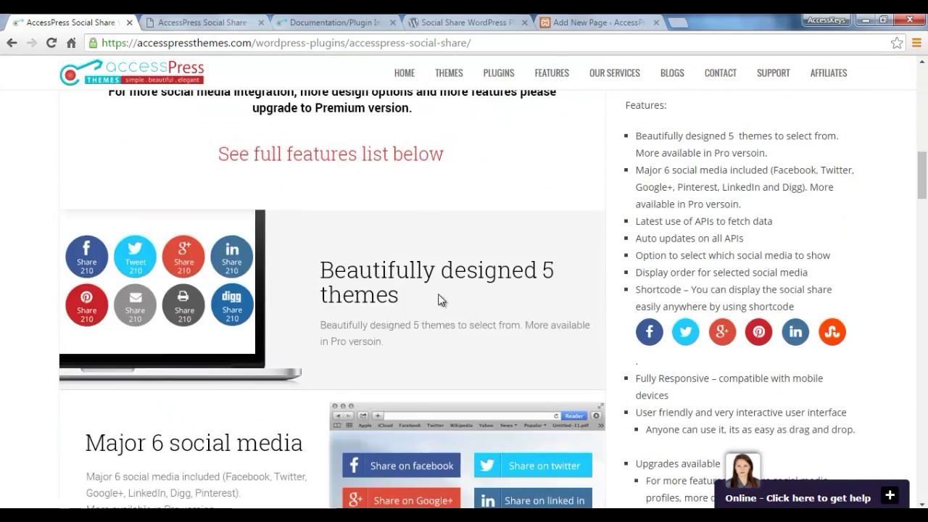
{"action": "scroll", "coordinate": [573, 322], "scroll_direction": "up", "scroll_amount": 3}
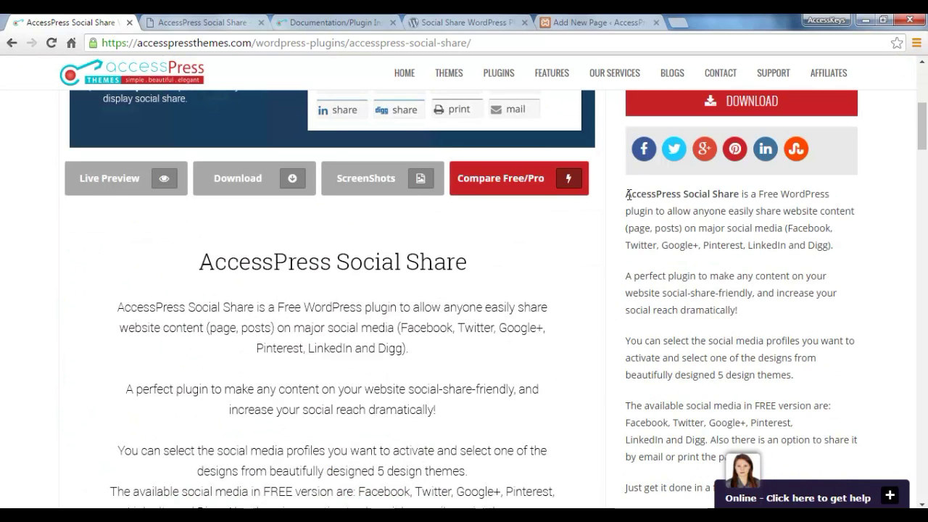
{"action": "left_click_drag", "start_coordinate": [628, 194], "coordinate": [766, 309]}
{"action": "key", "text": "ctrl+c"}
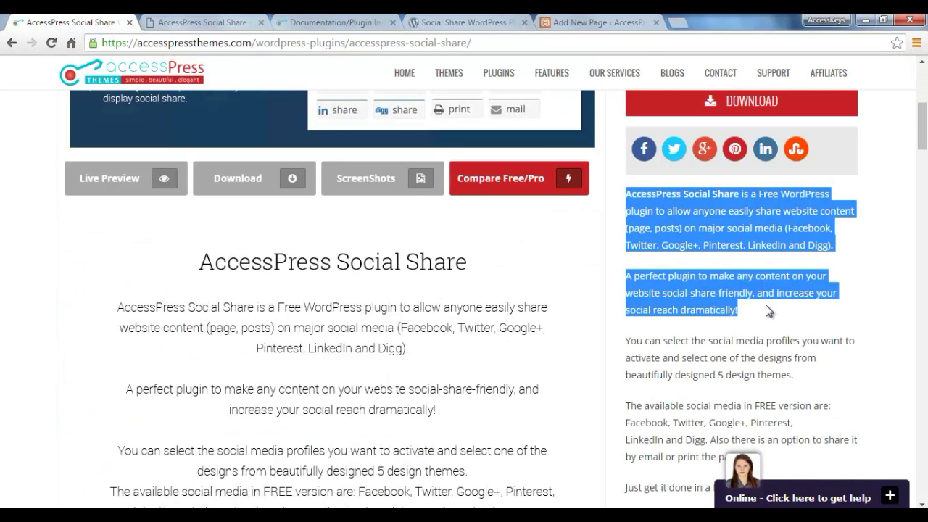
{"action": "left_click", "coordinate": [611, 22]}
{"action": "key", "text": "ctrl+v"}
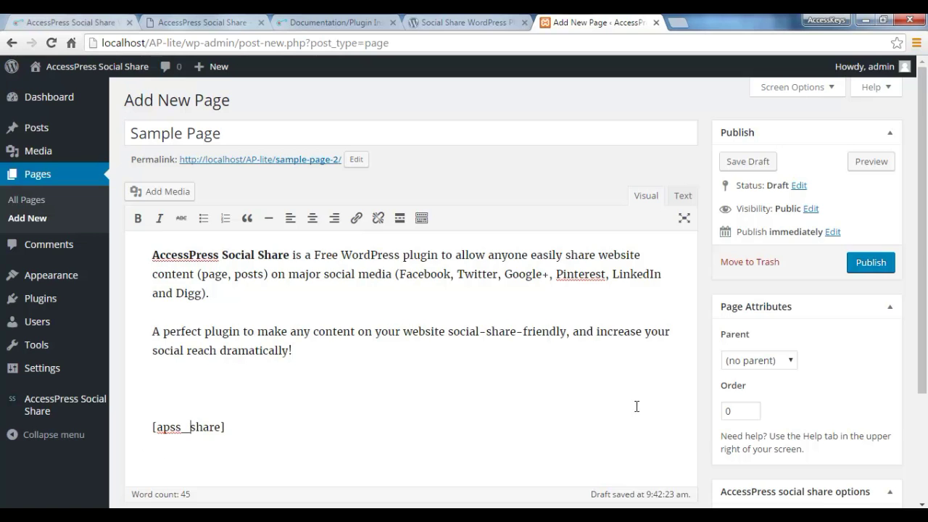
Publish the Sample Page and open its live view in a new tab.
{"action": "scroll", "coordinate": [651, 419], "scroll_direction": "down", "scroll_amount": 3}
{"action": "scroll", "coordinate": [829, 414], "scroll_direction": "up", "scroll_amount": 3}
{"action": "left_click", "coordinate": [867, 265]}
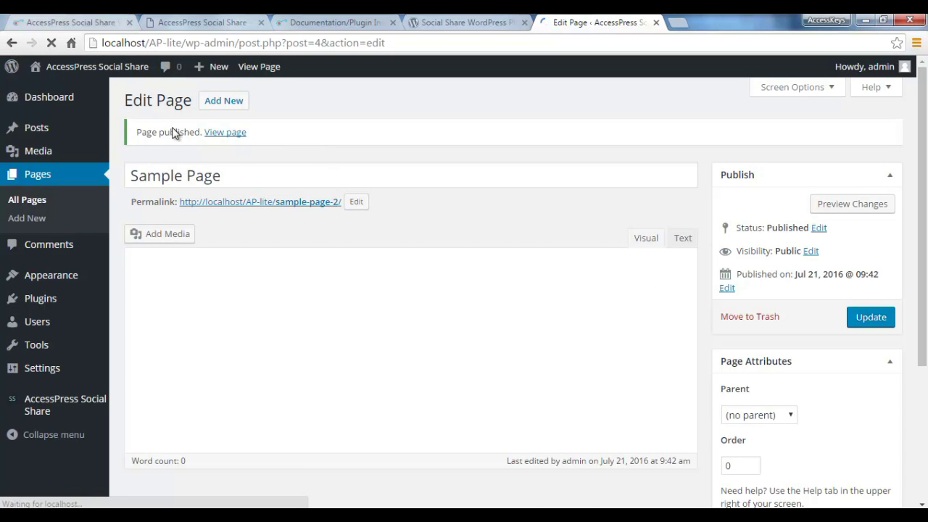
{"action": "right_click", "coordinate": [229, 104]}
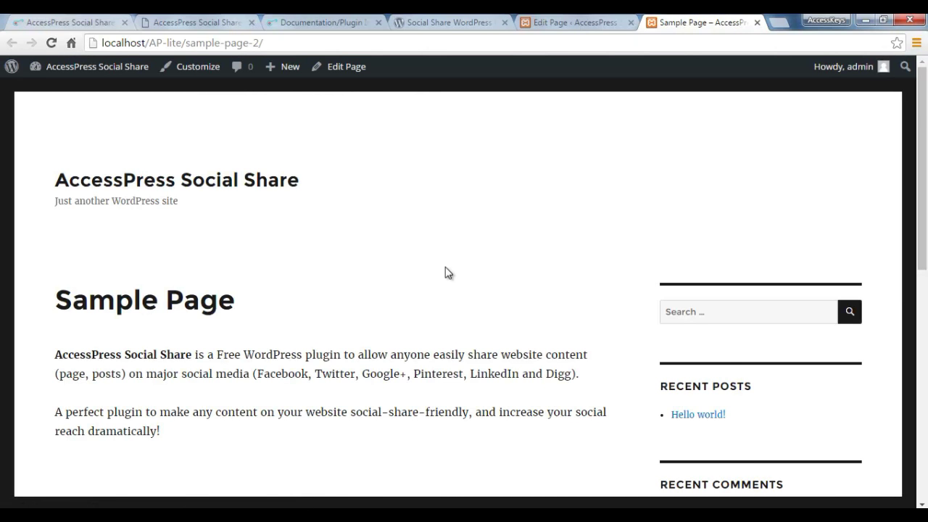
Scroll the published Sample Page to confirm it shows two rows of social share buttons.
{"action": "scroll", "coordinate": [445, 271], "scroll_direction": "down", "scroll_amount": 5}
{"action": "scroll", "coordinate": [401, 253], "scroll_direction": "up", "scroll_amount": 5}
{"action": "scroll", "coordinate": [238, 345], "scroll_direction": "down", "scroll_amount": 4}
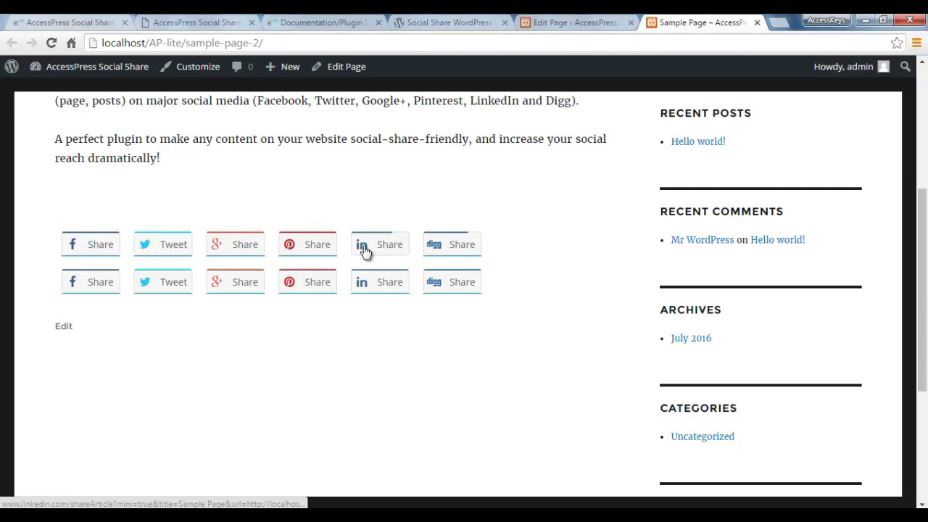
Open the AccessPress Social Share settings from the admin menu in a new tab.
{"action": "left_click", "coordinate": [600, 23]}
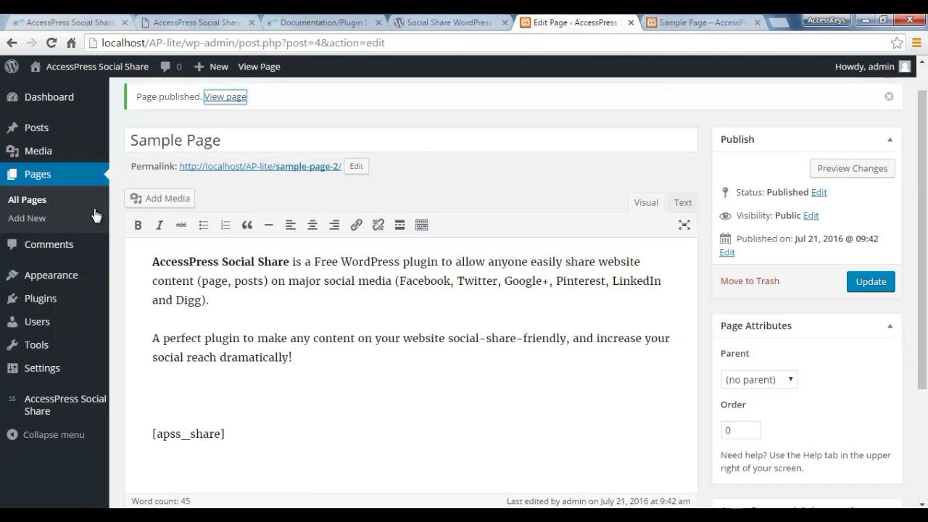
{"action": "right_click", "coordinate": [45, 402]}
{"action": "left_click", "coordinate": [72, 275]}
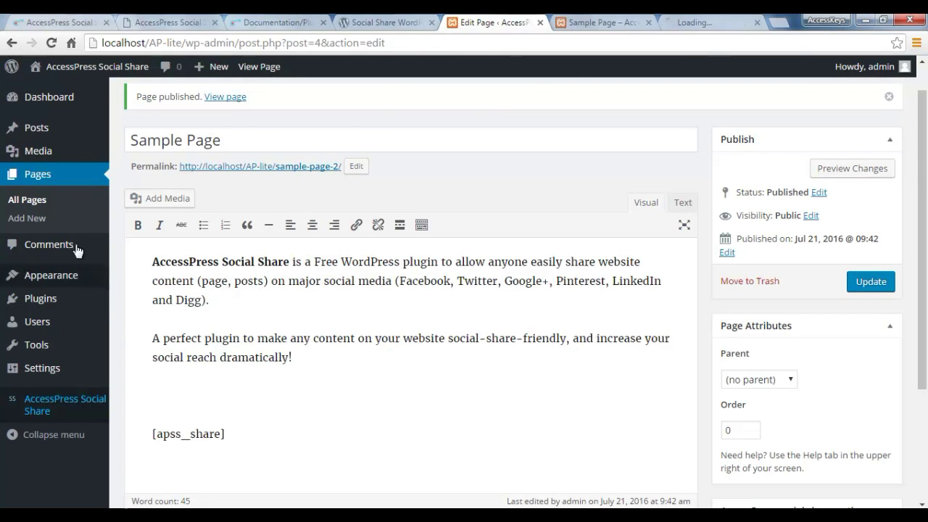
{"action": "left_click", "coordinate": [685, 22]}
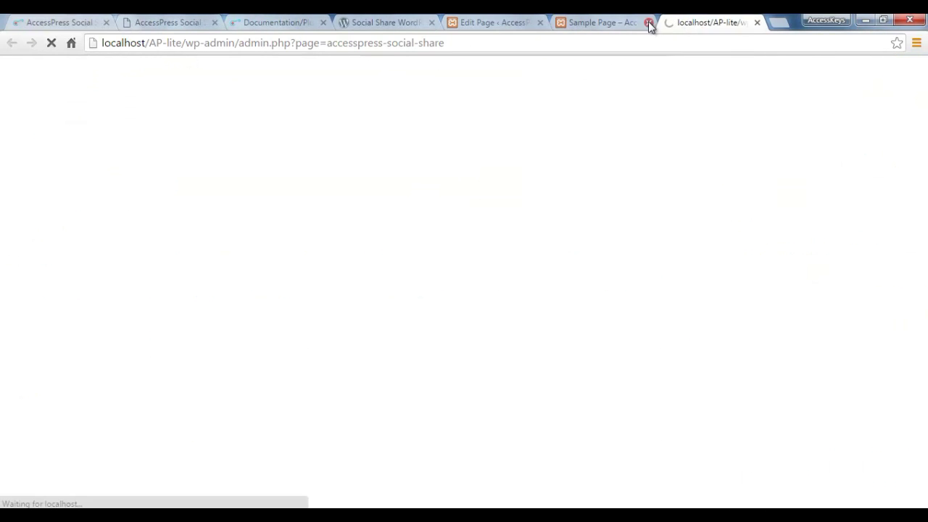
{"action": "left_click", "coordinate": [601, 22]}
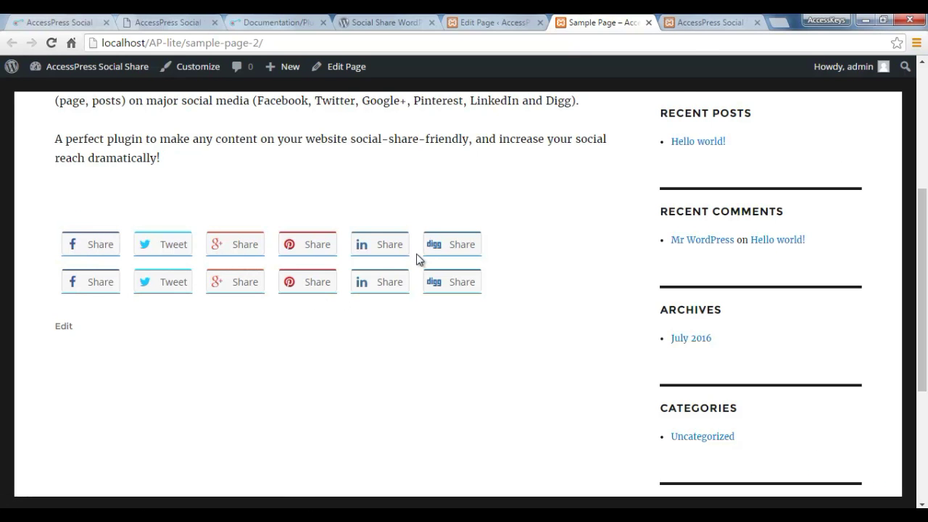
{"action": "left_click", "coordinate": [690, 25]}
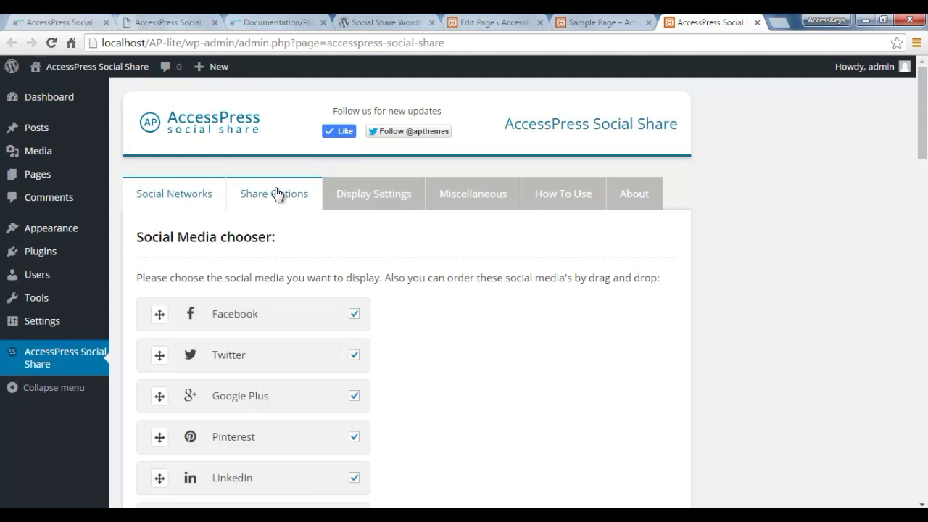
Uncheck Pages in the Share Options and save the settings.
{"action": "left_click", "coordinate": [262, 208]}
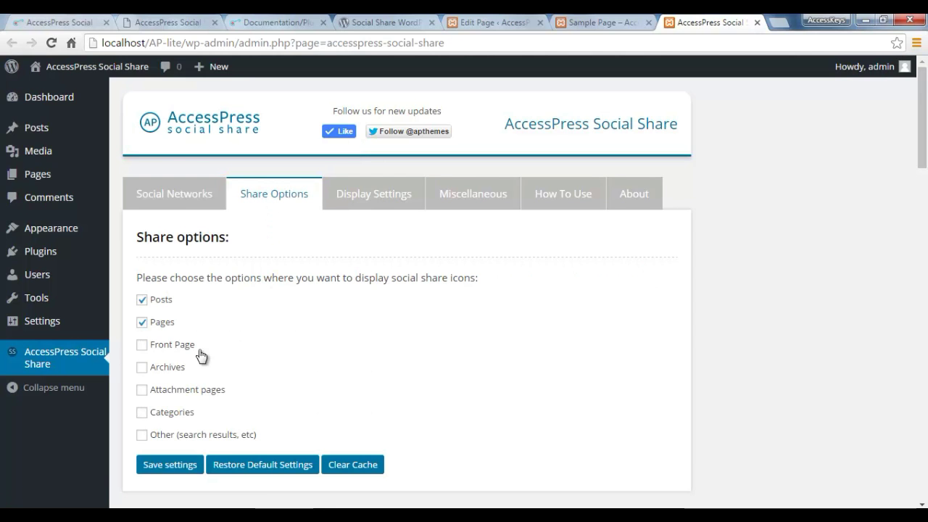
{"action": "left_click", "coordinate": [142, 323]}
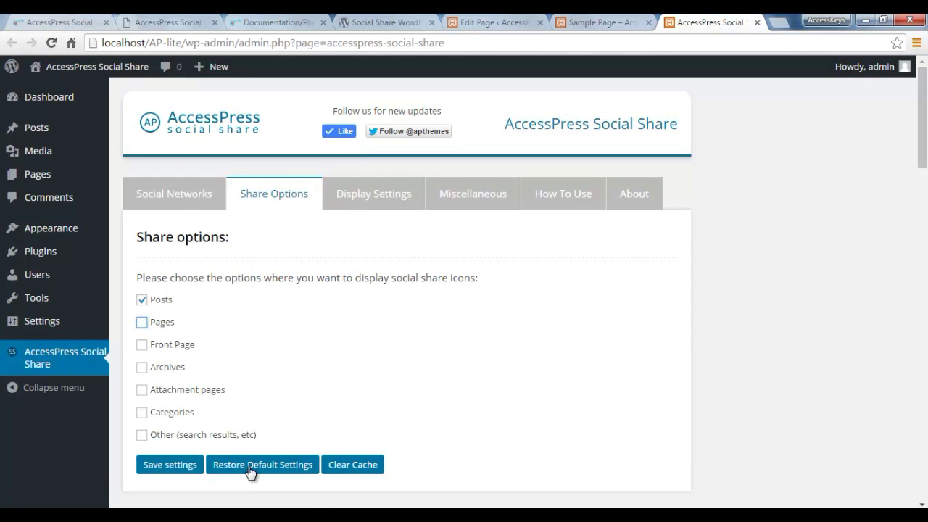
{"action": "left_click", "coordinate": [176, 465]}
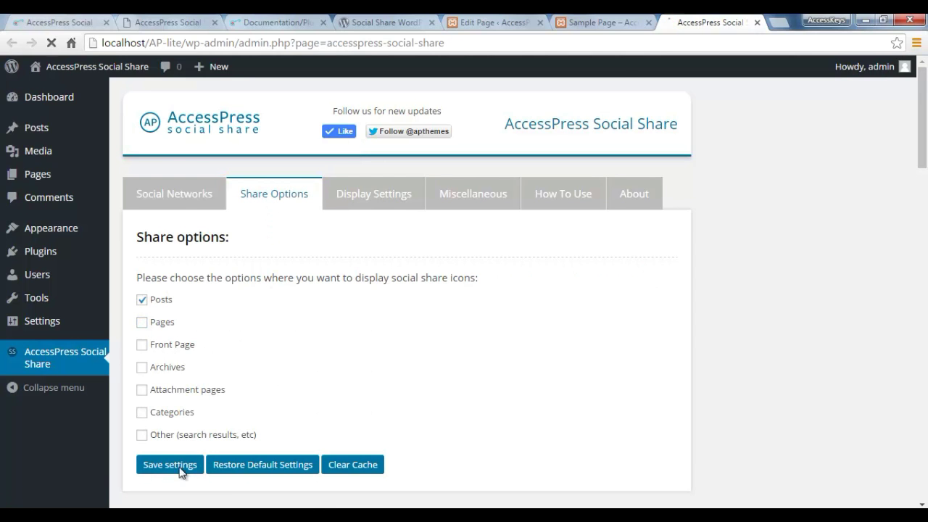
Reload the Sample Page to confirm only one row of share buttons remains.
{"action": "left_click", "coordinate": [602, 24]}
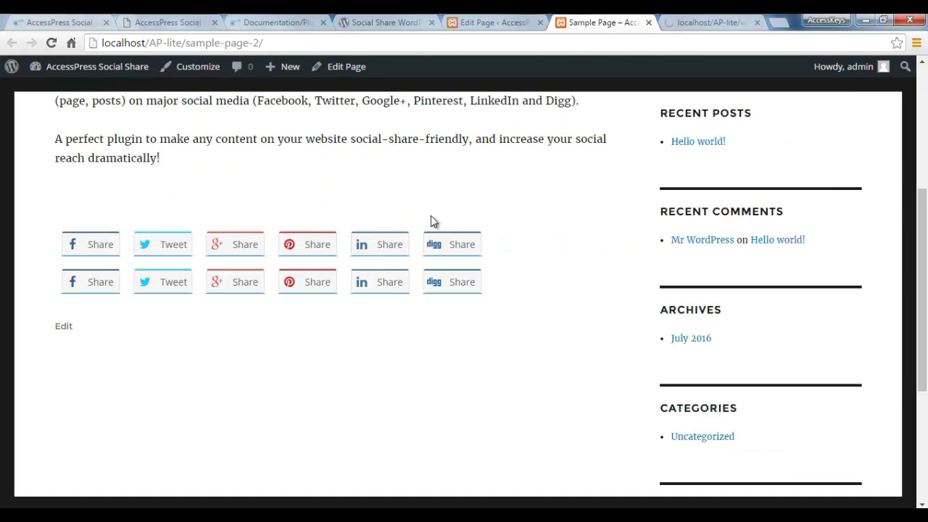
{"action": "left_click", "coordinate": [532, 45]}
{"action": "key", "text": "Return"}
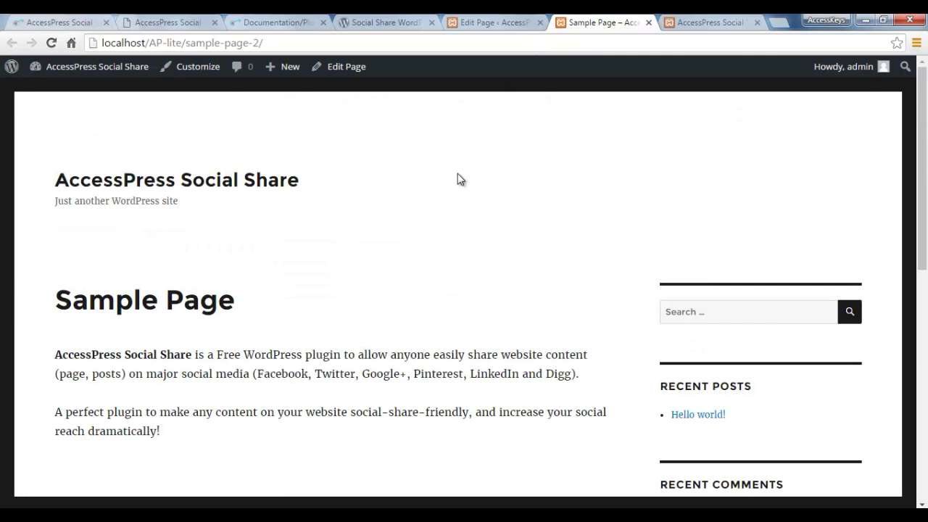
{"action": "scroll", "coordinate": [440, 278], "scroll_direction": "down", "scroll_amount": 5}
{"action": "scroll", "coordinate": [430, 271], "scroll_direction": "up", "scroll_amount": 4}
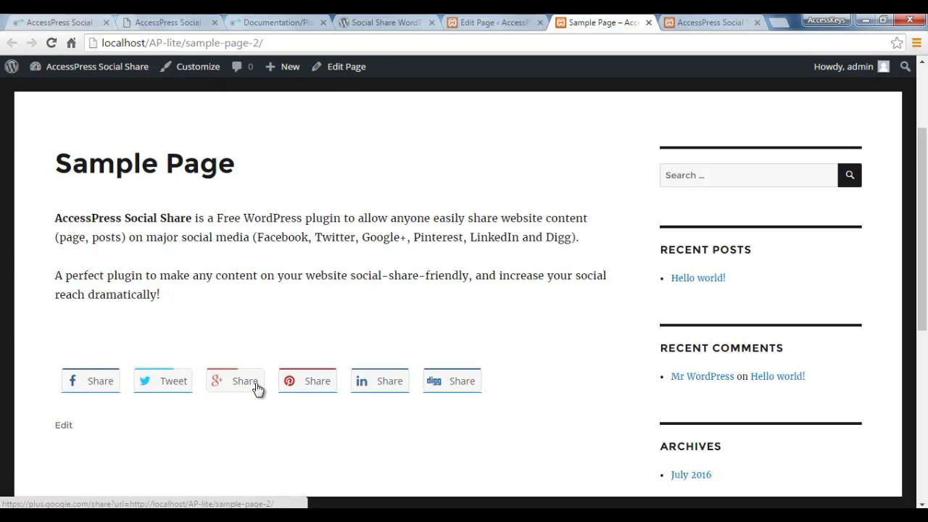
{"action": "left_click", "coordinate": [493, 22]}
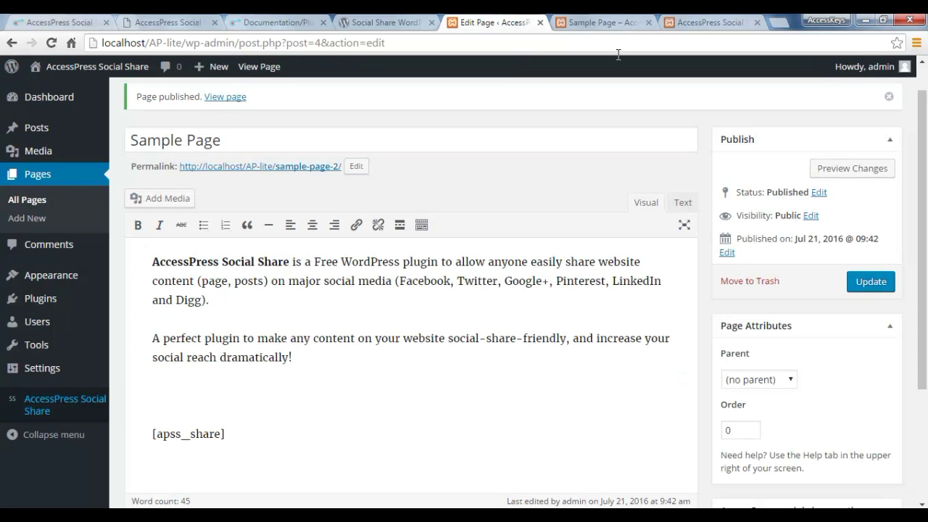
Open Miscellaneous > How To Use in the plugin settings and read through the Shortcode section.
{"action": "left_click", "coordinate": [703, 23]}
{"action": "left_click", "coordinate": [497, 241]}
{"action": "left_click", "coordinate": [540, 243]}
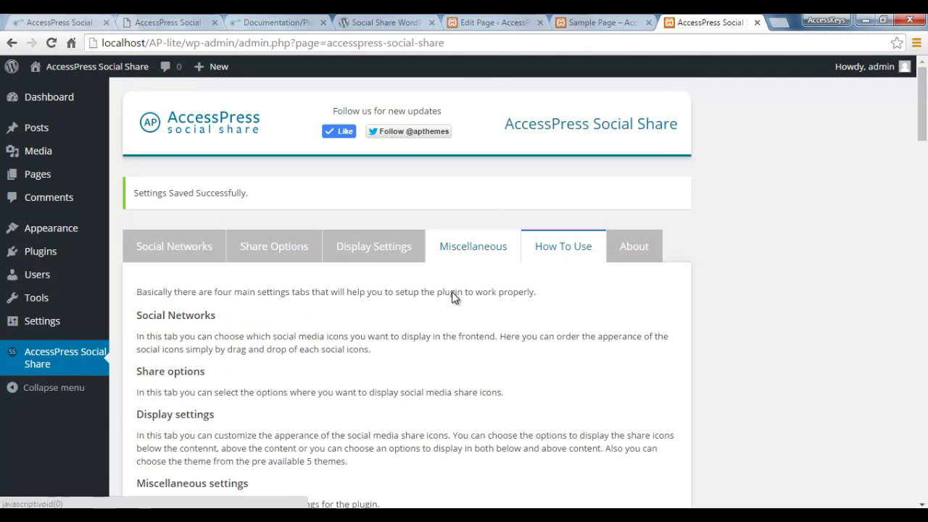
{"action": "scroll", "coordinate": [407, 283], "scroll_direction": "down", "scroll_amount": 1}
{"action": "scroll", "coordinate": [407, 283], "scroll_direction": "down", "scroll_amount": 5}
{"action": "scroll", "coordinate": [369, 306], "scroll_direction": "down", "scroll_amount": 2}
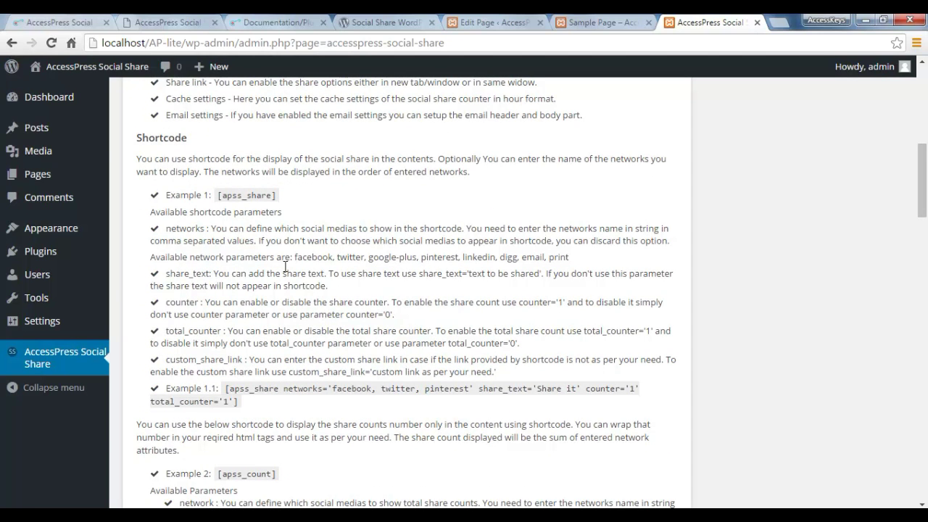
{"action": "scroll", "coordinate": [285, 370], "scroll_direction": "down", "scroll_amount": 6}
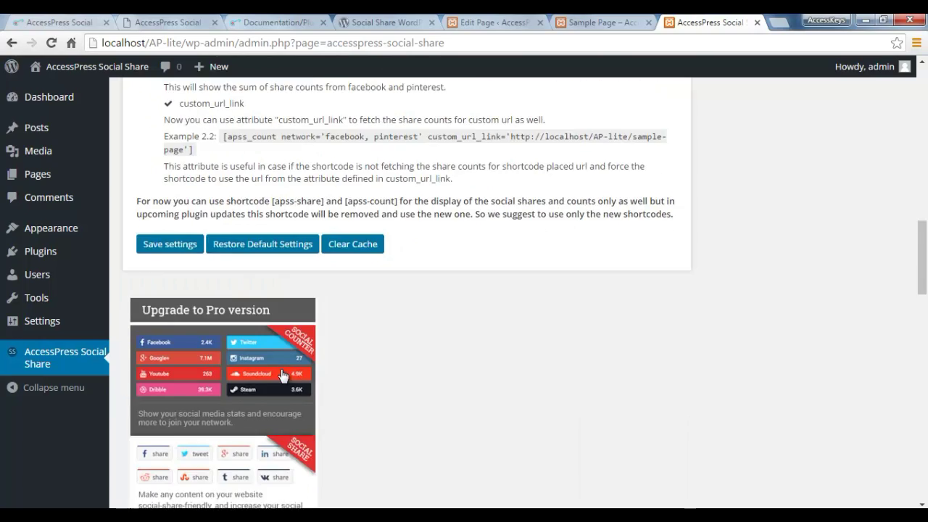
{"action": "scroll", "coordinate": [369, 411], "scroll_direction": "up", "scroll_amount": 15}
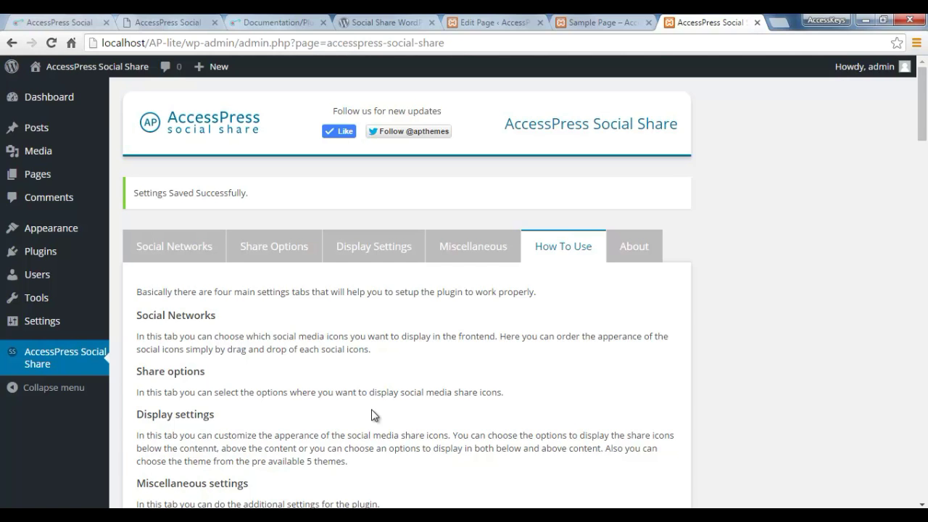
Browse the documentation's Social Networks, Share Options and Display Settings sections, then return to the top.
{"action": "key", "text": "ctrl+3"}
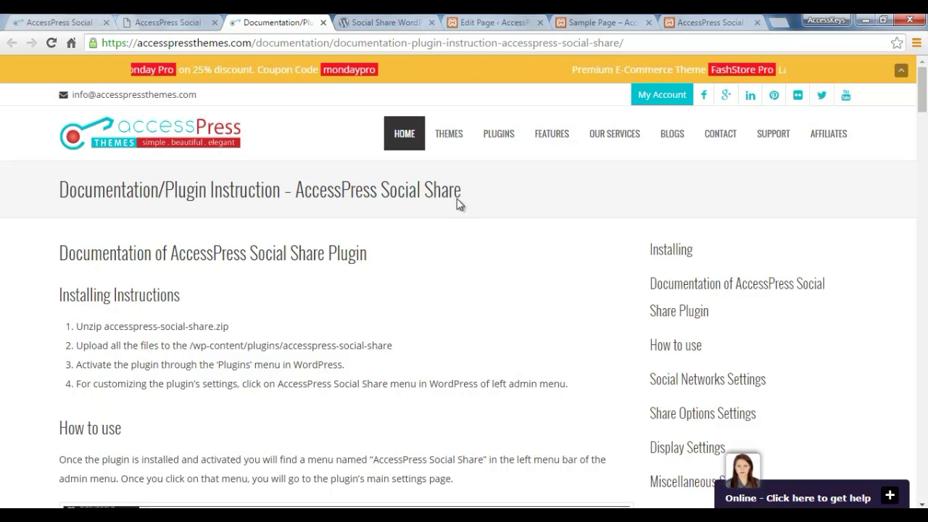
{"action": "scroll", "coordinate": [351, 246], "scroll_direction": "down", "scroll_amount": 8}
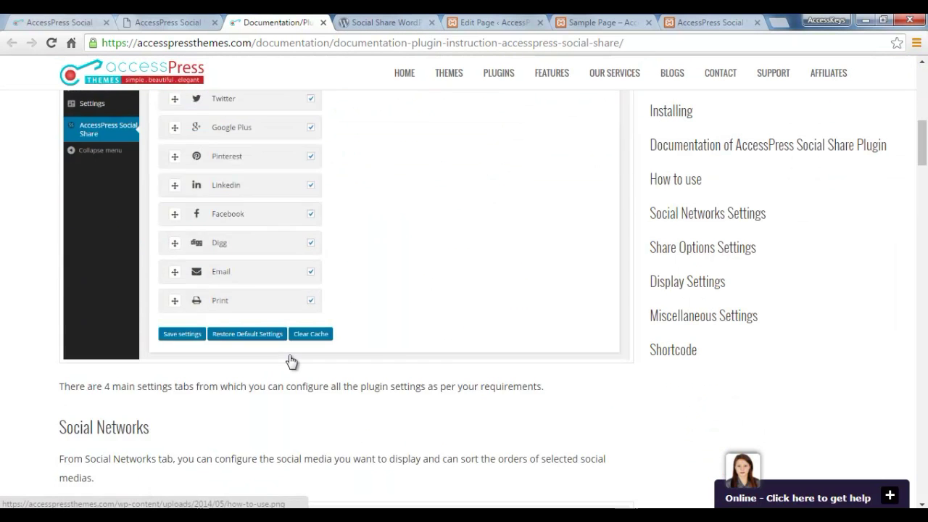
{"action": "scroll", "coordinate": [290, 362], "scroll_direction": "up", "scroll_amount": 1}
{"action": "scroll", "coordinate": [293, 362], "scroll_direction": "down", "scroll_amount": 8}
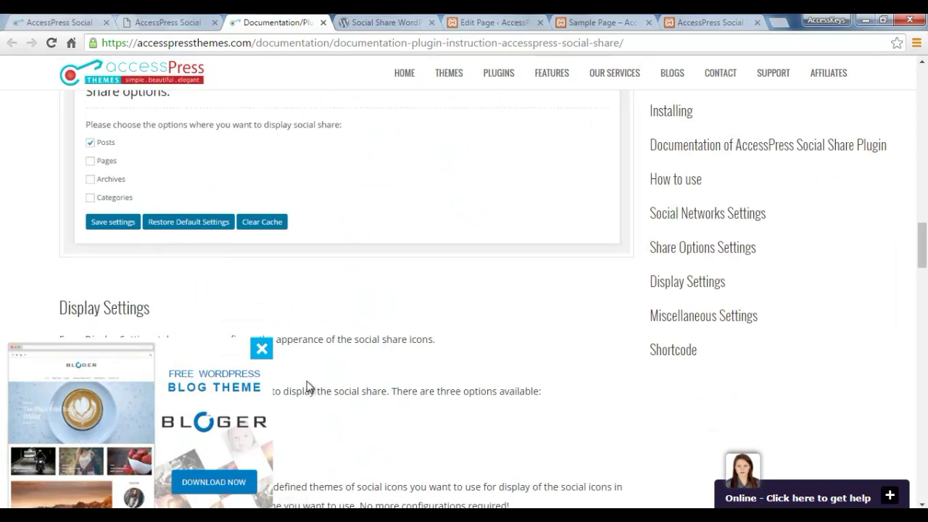
{"action": "scroll", "coordinate": [355, 377], "scroll_direction": "down", "scroll_amount": 5}
{"action": "scroll", "coordinate": [356, 377], "scroll_direction": "down", "scroll_amount": 3}
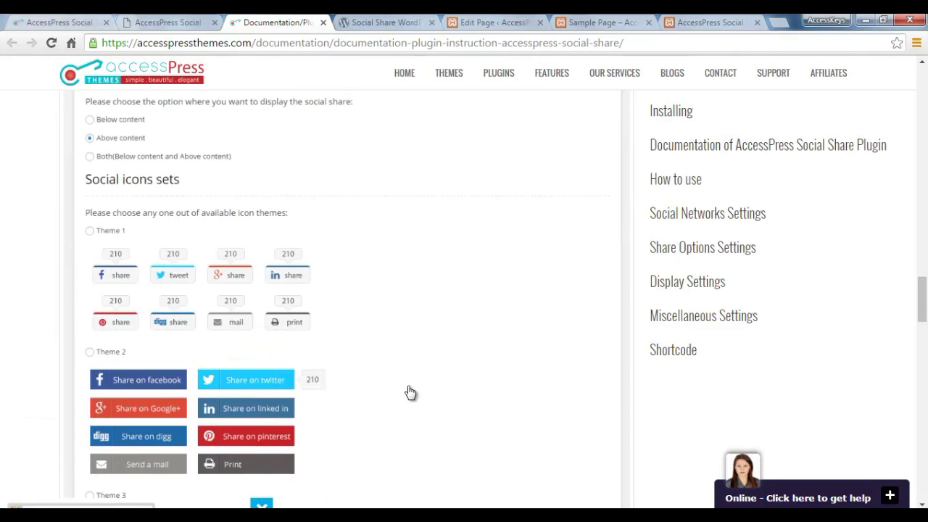
{"action": "scroll", "coordinate": [410, 392], "scroll_direction": "down", "scroll_amount": 4}
{"action": "scroll", "coordinate": [411, 391], "scroll_direction": "up", "scroll_amount": 15}
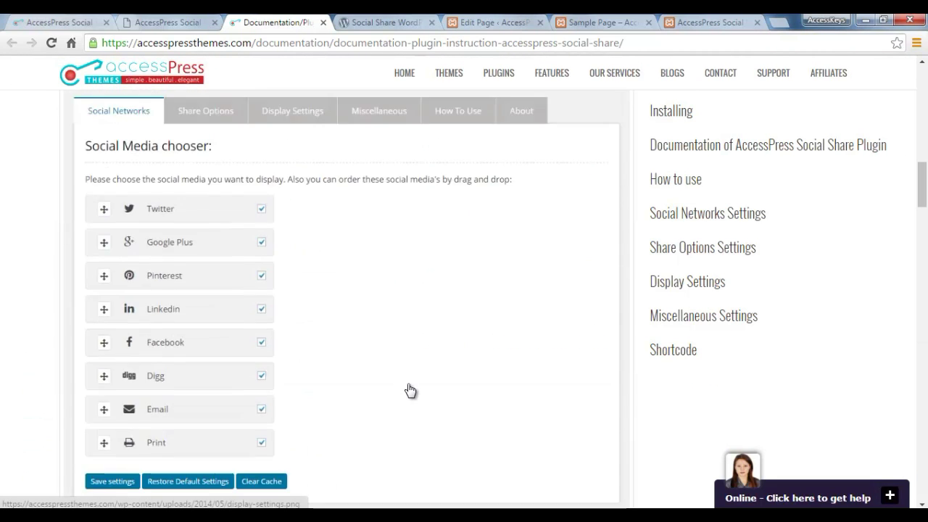
{"action": "scroll", "coordinate": [409, 383], "scroll_direction": "up", "scroll_amount": 5}
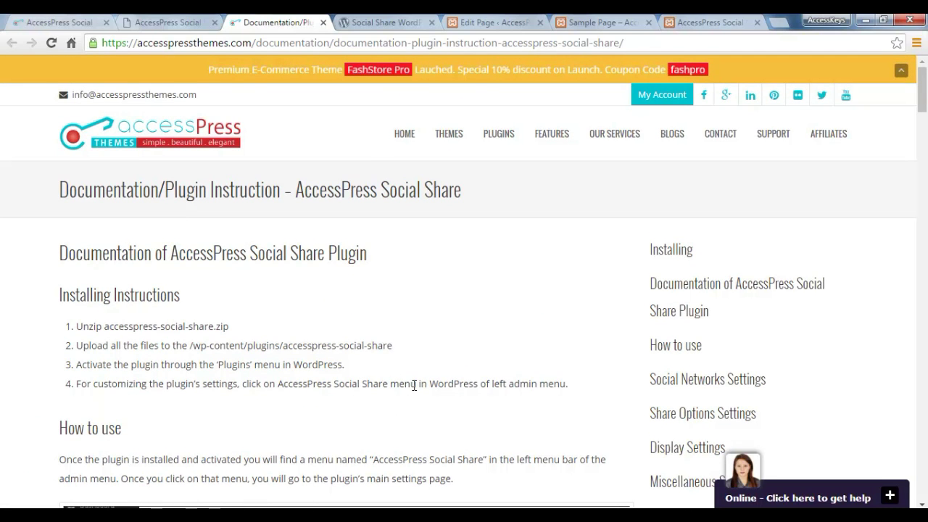